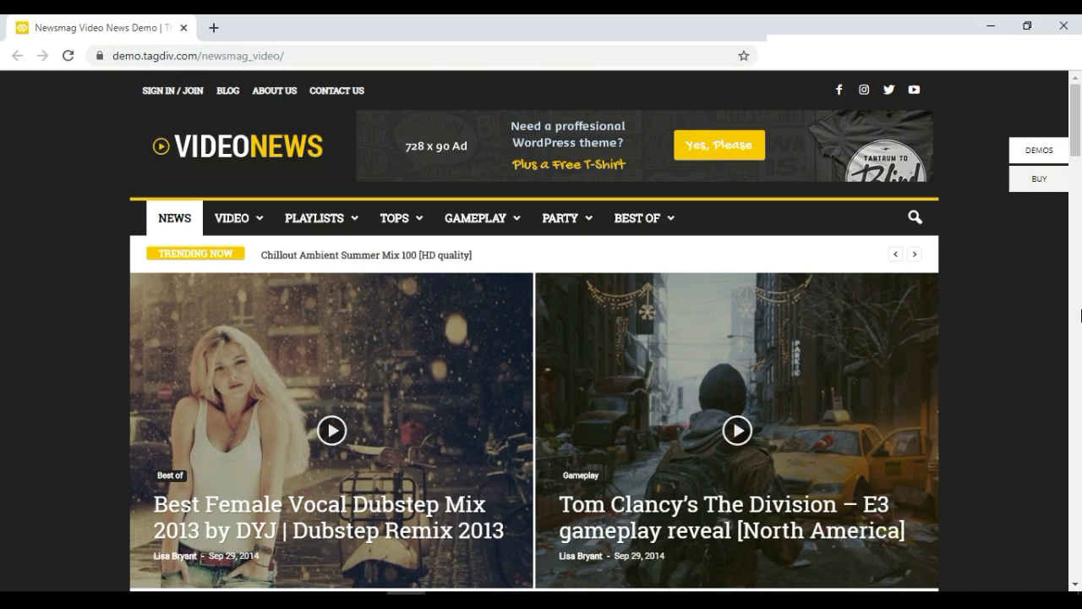
mouse_move(1077, 120)
left_mouse_down()
mouse_move(1078, 374)
mouse_move(1080, 139)
left_mouse_up()
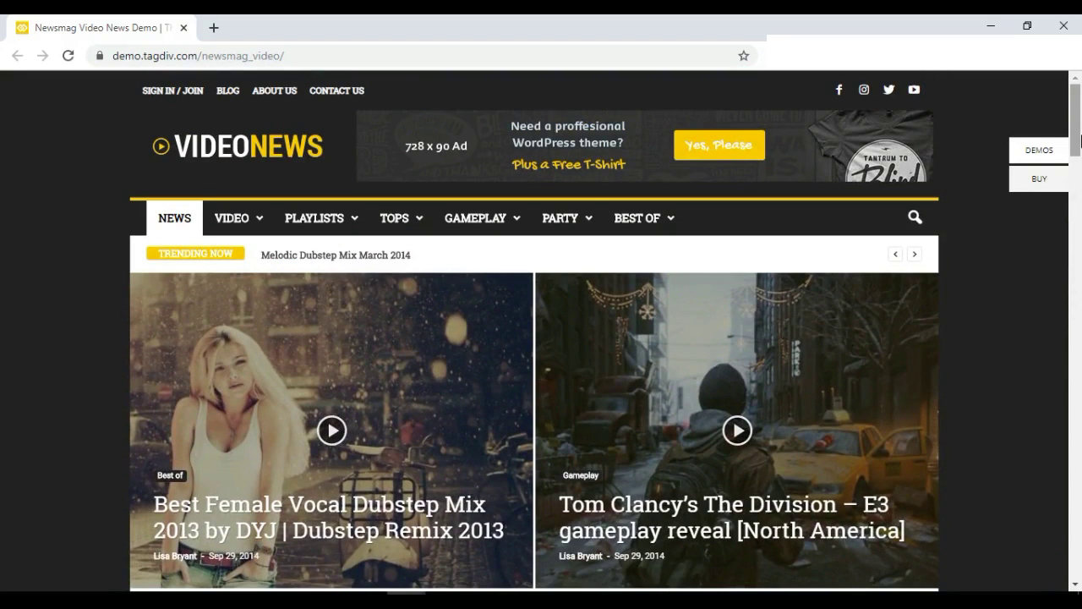
left_click(991, 23)
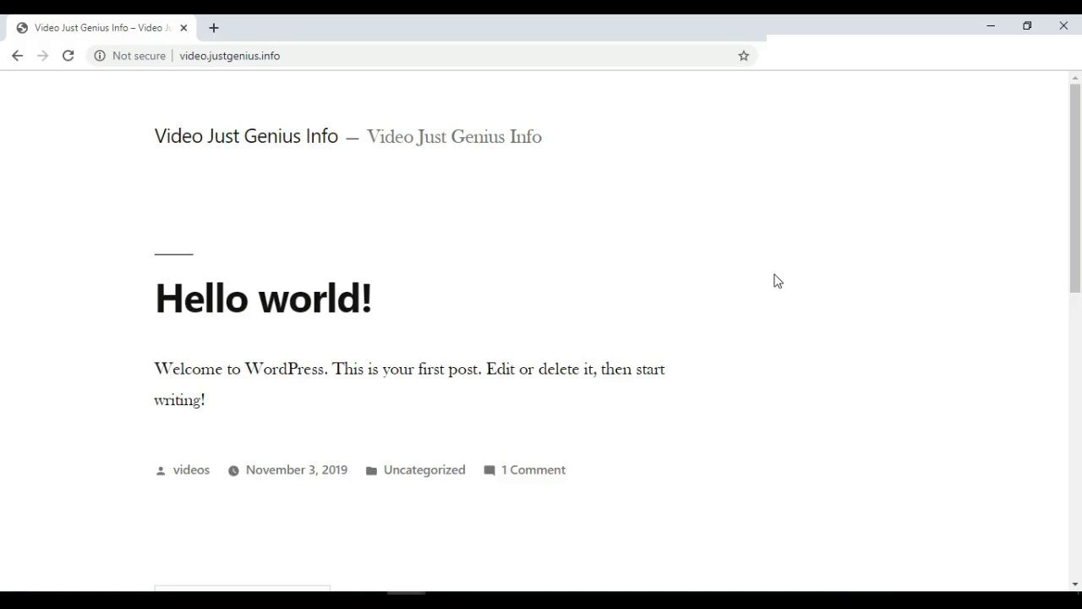
- Go to the WordPress admin dashboard at video.justgenius.info/wp-admin
left_click(403, 56)
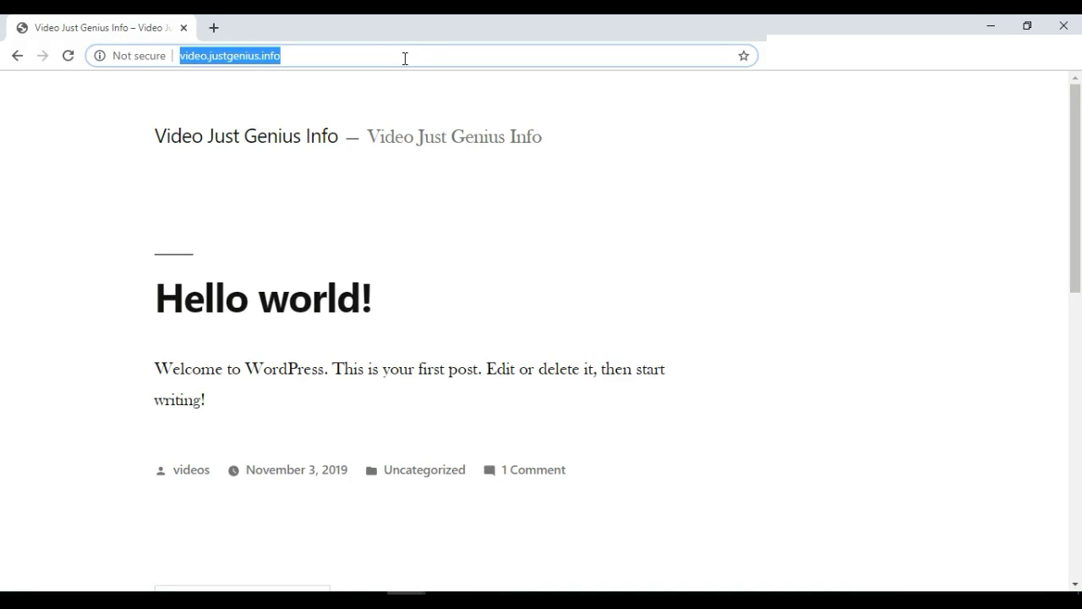
left_click(405, 60)
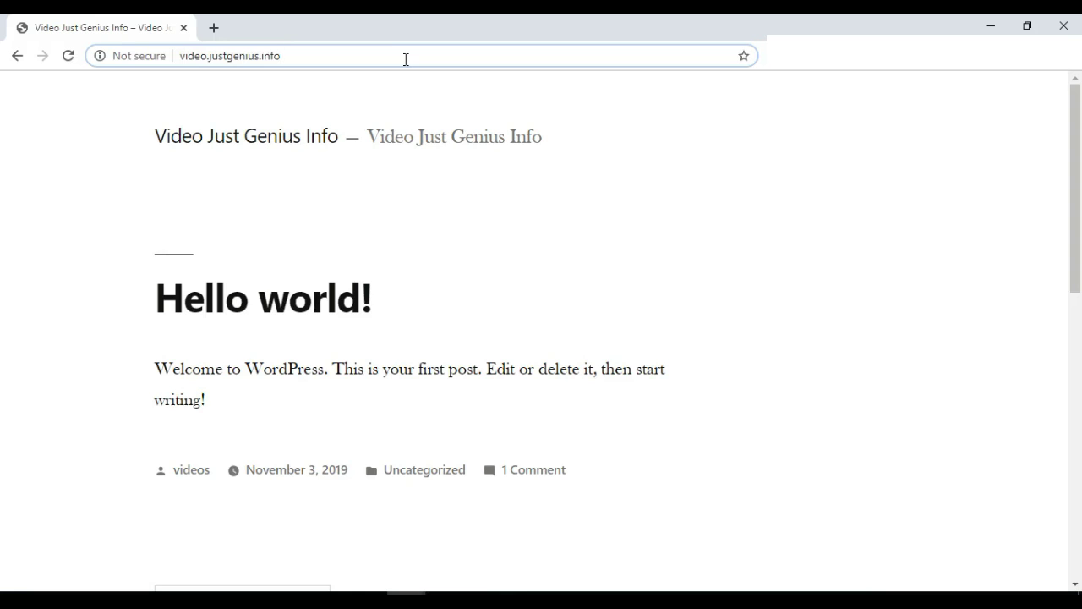
type("/wp")
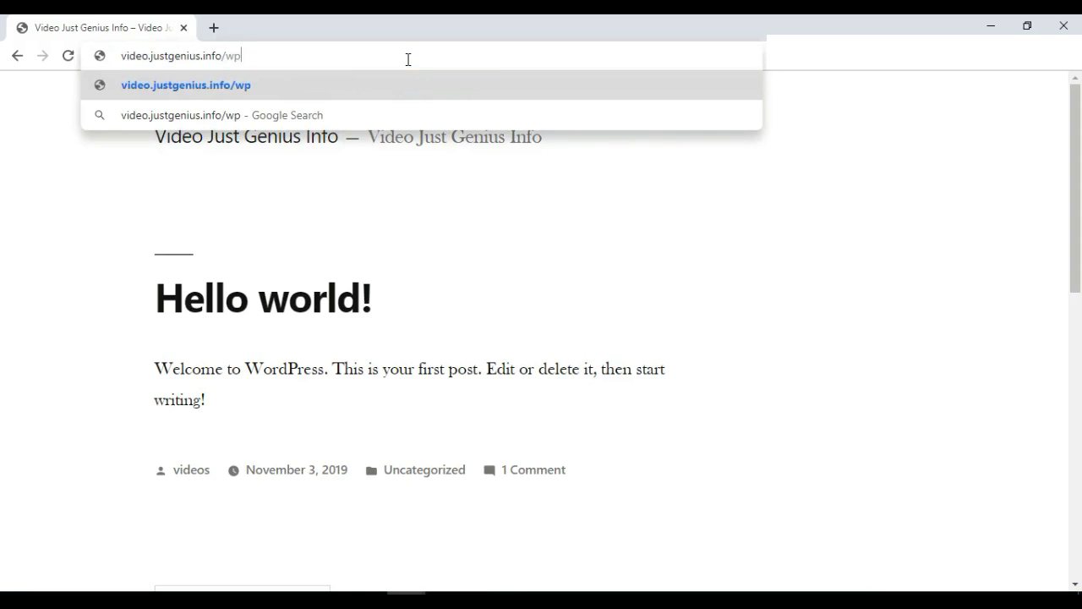
type("-admin")
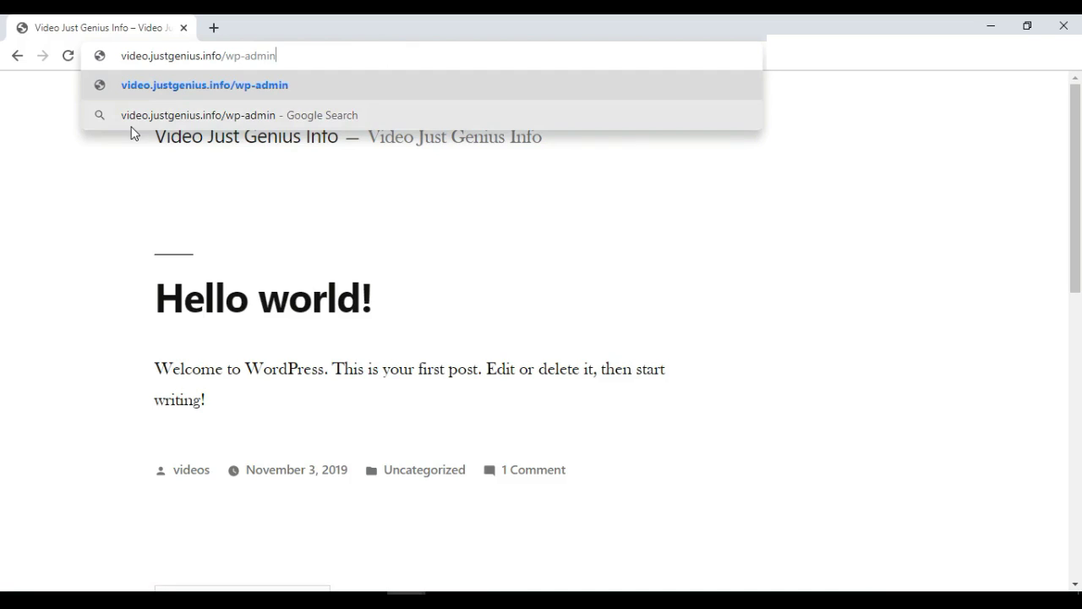
left_click_drag(226, 57, 120, 55)
left_click_drag(229, 56, 288, 54)
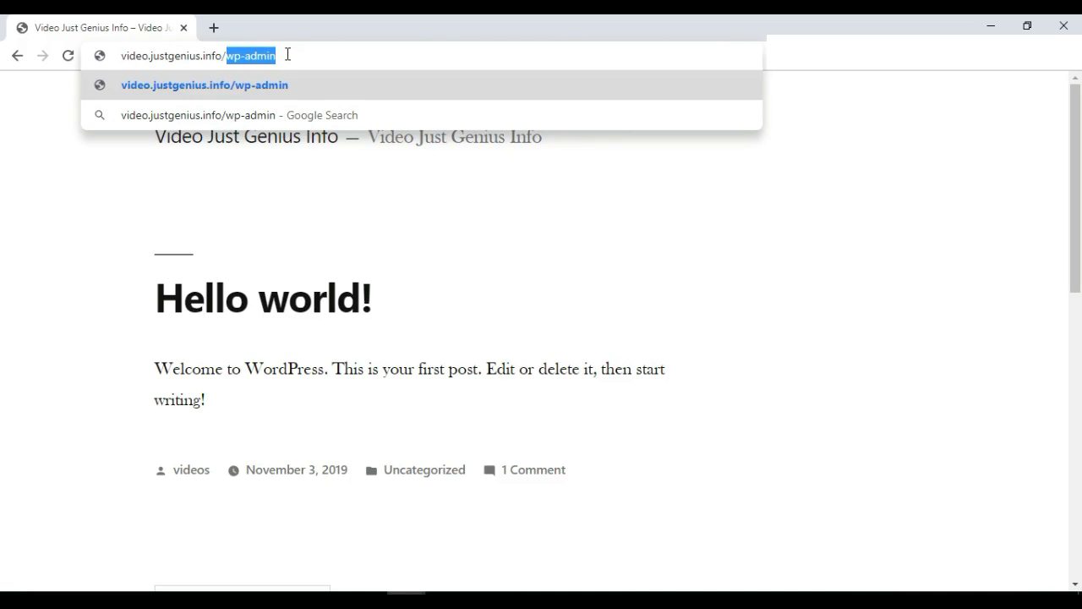
key("Return")
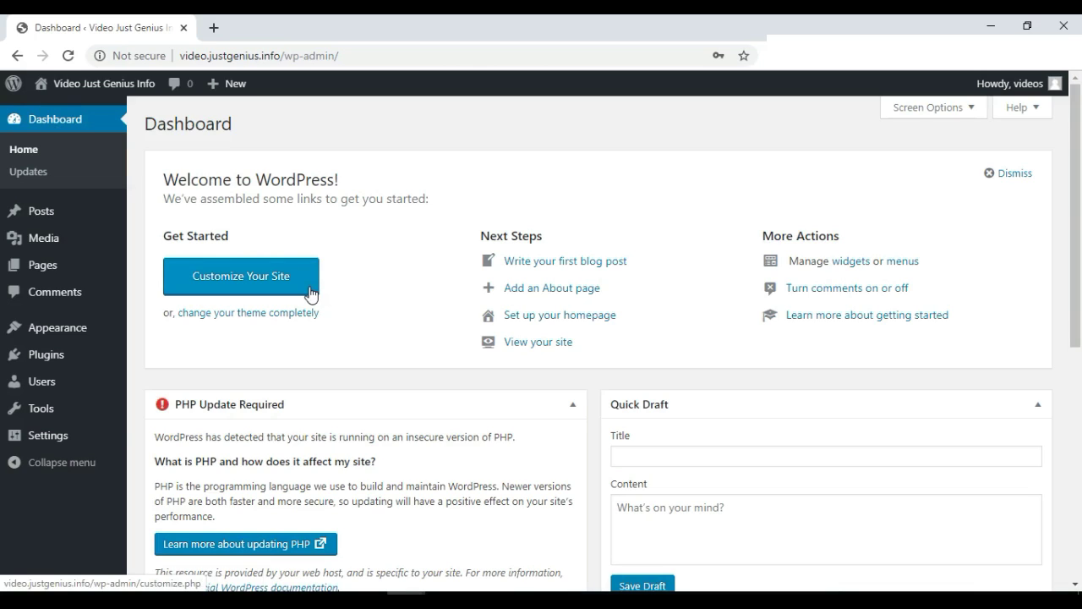
- Open the site's installed themes and go to the page for adding a new theme
mouse_move(73, 334)
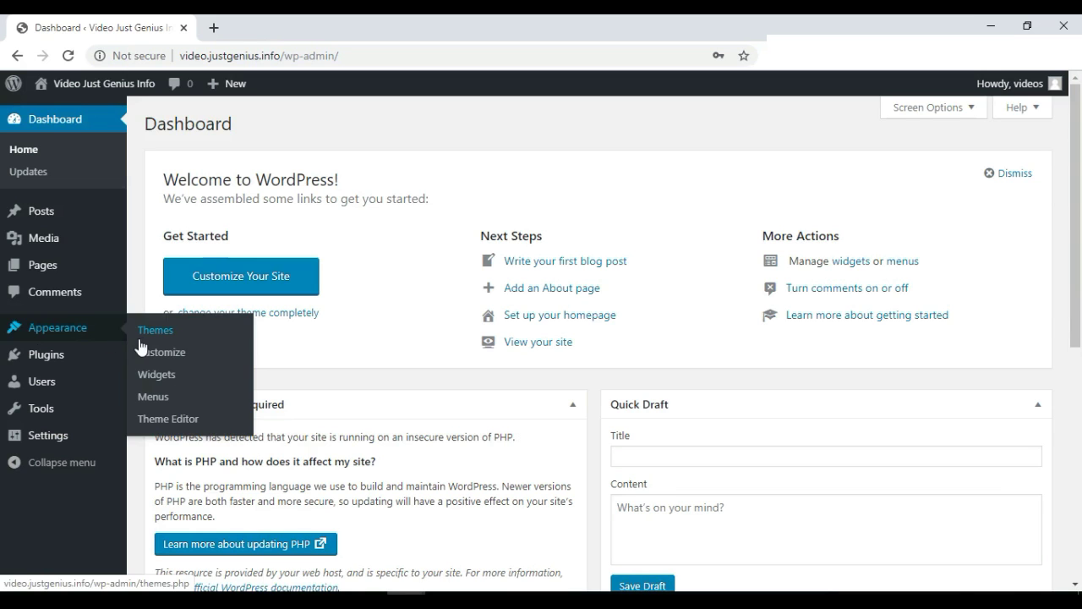
left_click(185, 337)
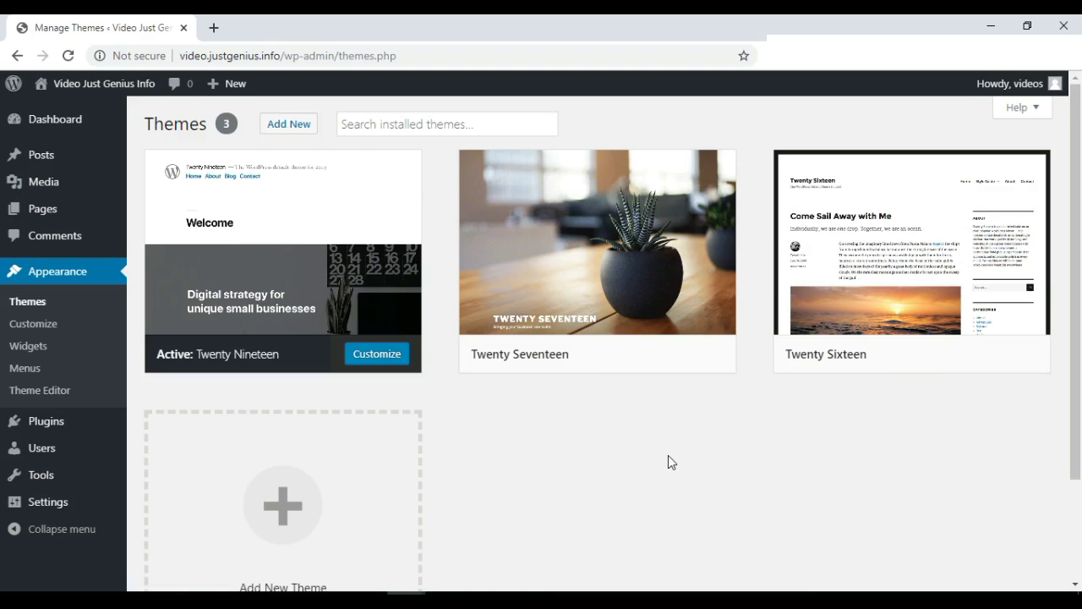
mouse_move(1075, 302)
left_mouse_down()
mouse_move(1075, 406)
mouse_move(1076, 302)
left_mouse_up()
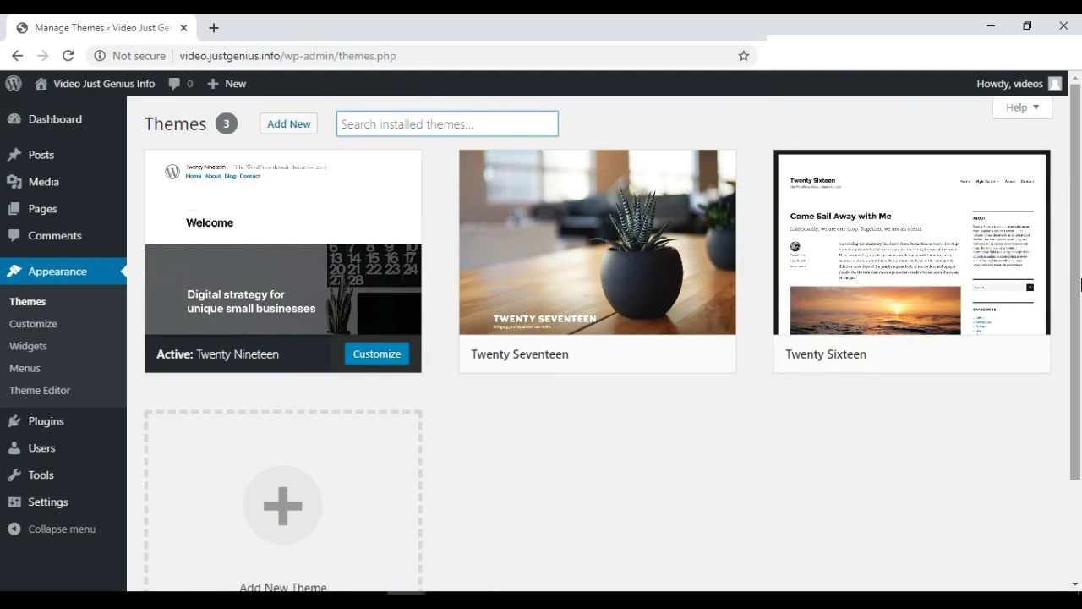
left_click_drag(1078, 299, 1079, 397)
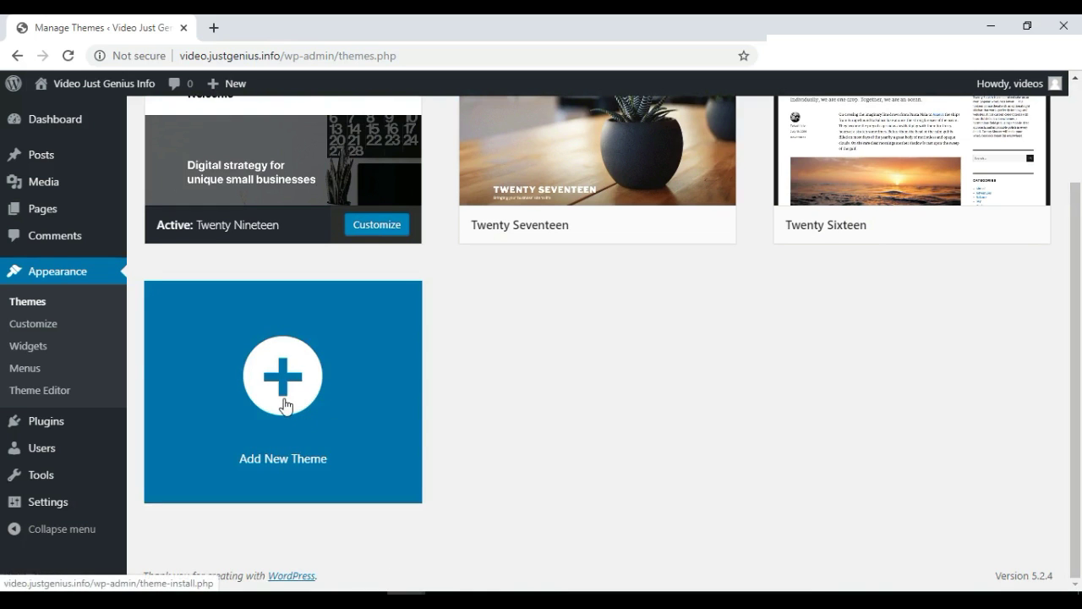
left_click(285, 404)
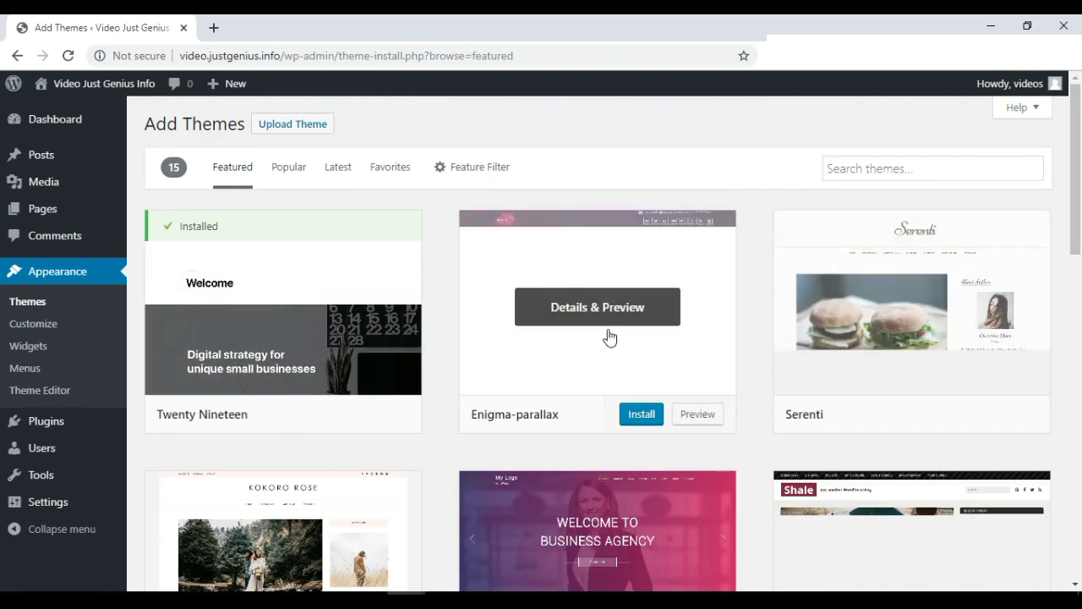
- Look through the featured themes available for installation
scroll(1080, 298, "down", 1)
scroll(1080, 297, "down", 8)
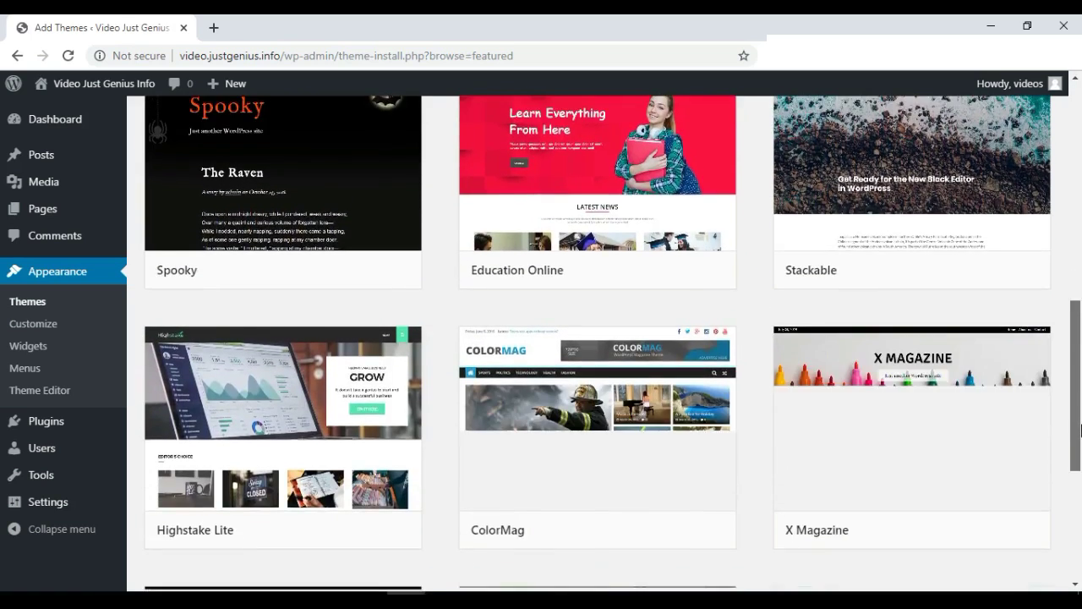
left_click_drag(1081, 429, 1080, 457)
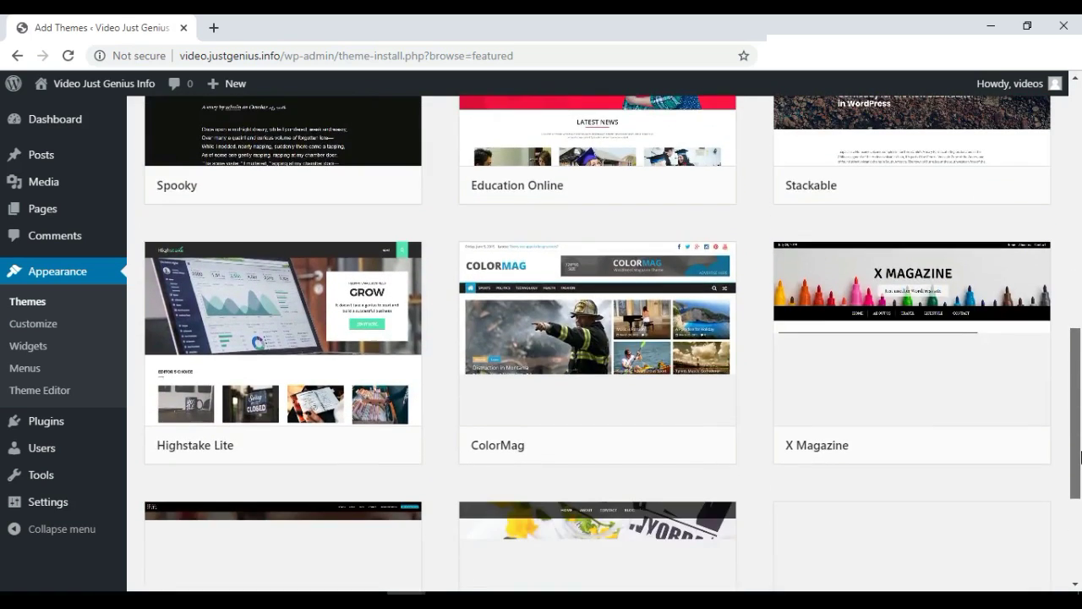
scroll(930, 343, "up", 9)
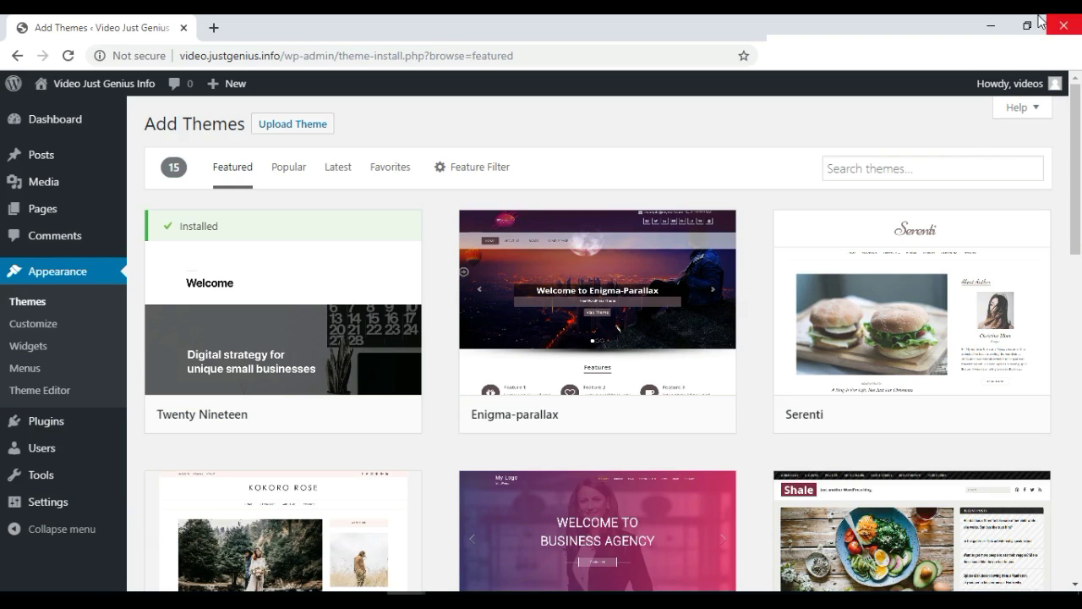
mouse_move(827, 378)
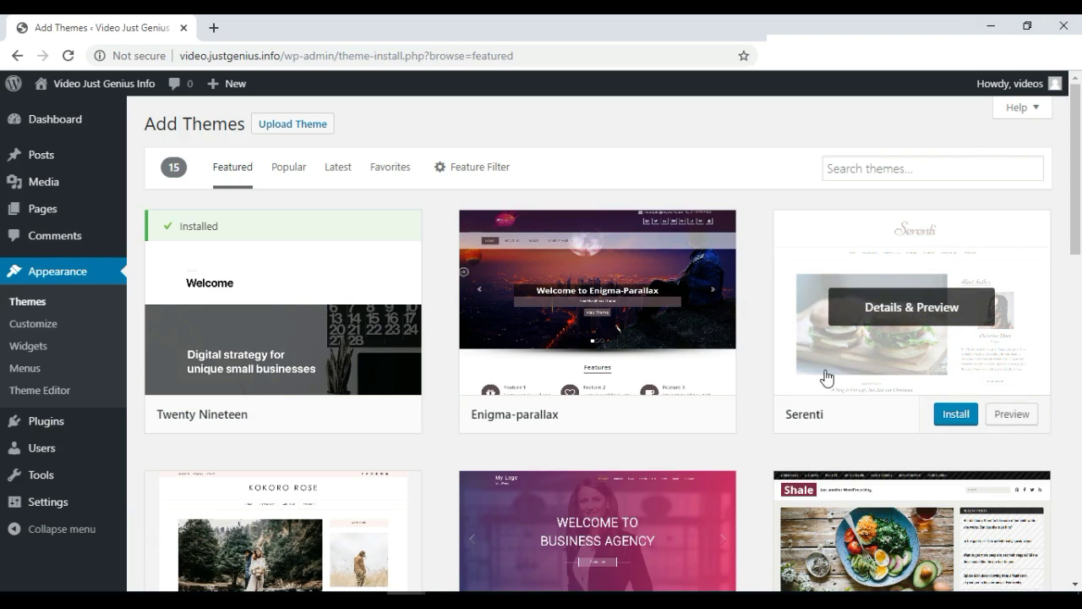
- Switch to the ThemeForest window and open the Blog / Magazine category of its WordPress themes
left_click(991, 26)
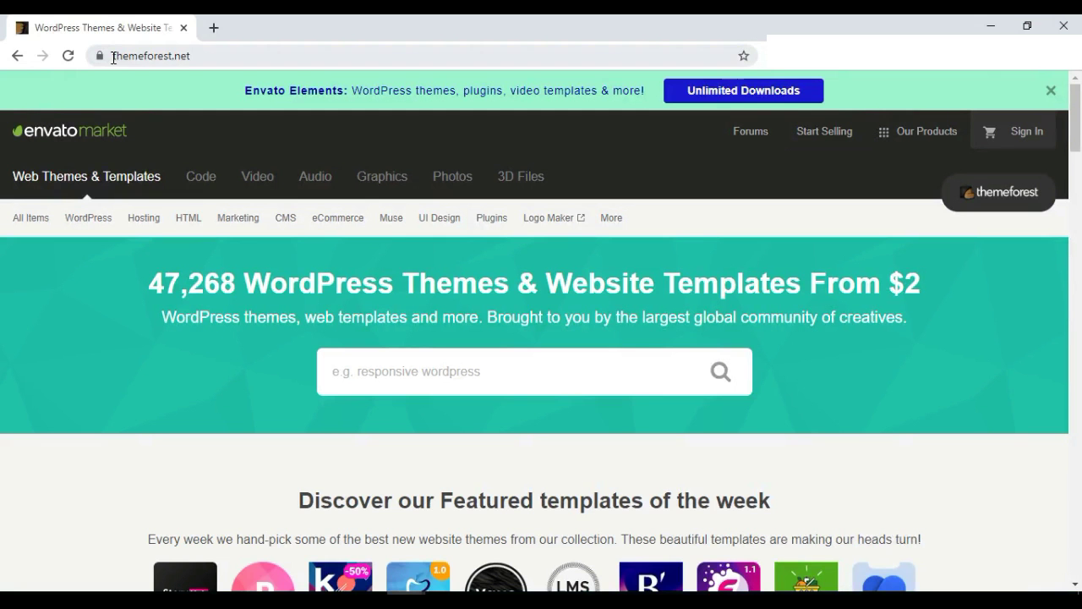
left_click(203, 53)
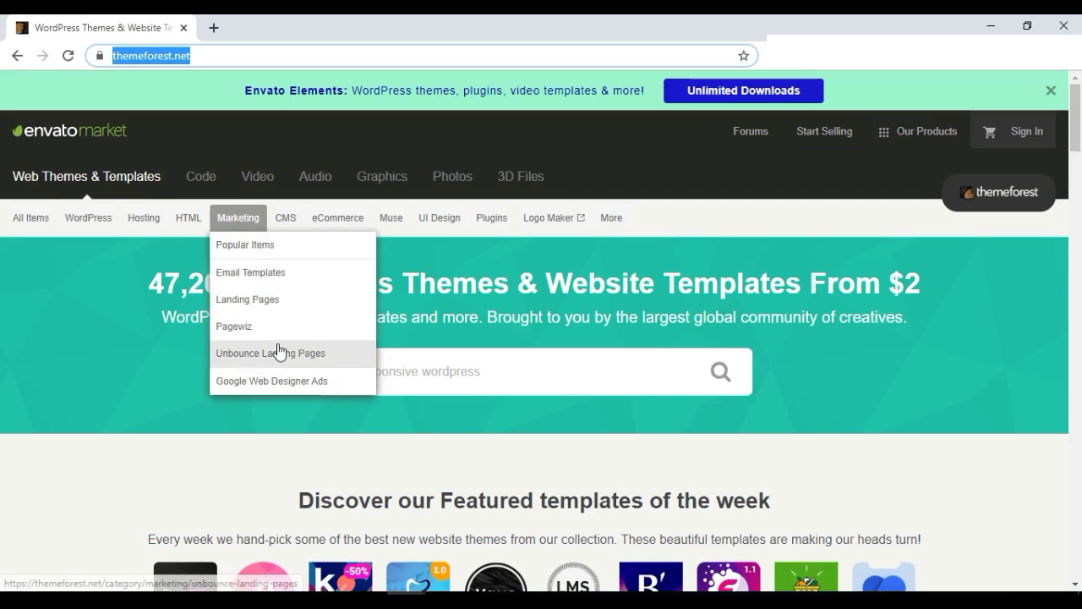
mouse_move(1075, 142)
left_mouse_down()
mouse_move(1076, 157)
mouse_move(1075, 142)
left_mouse_up()
mouse_move(88, 236)
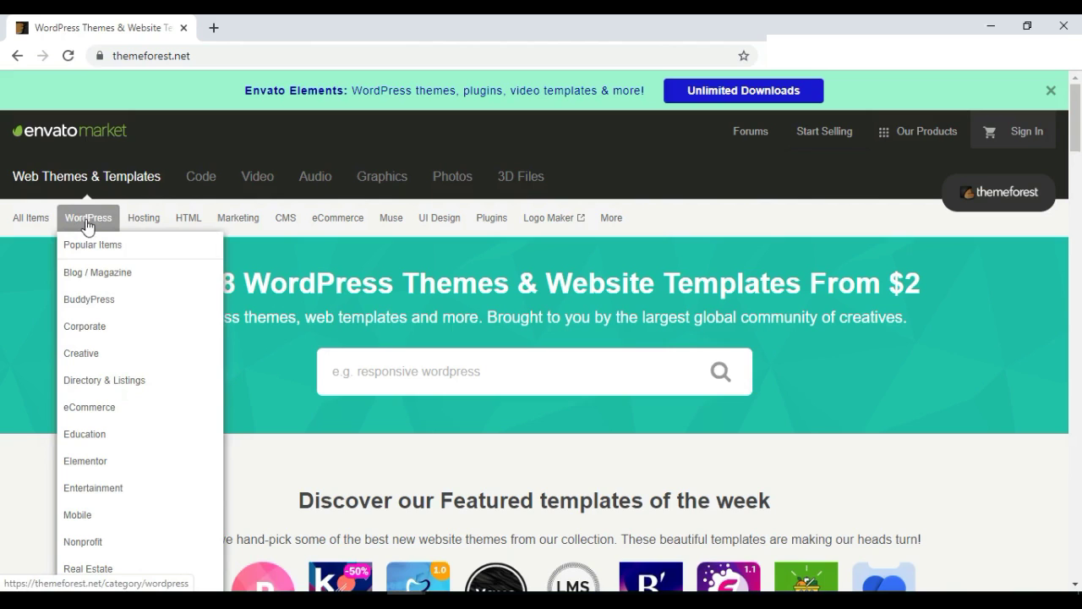
left_click(86, 224)
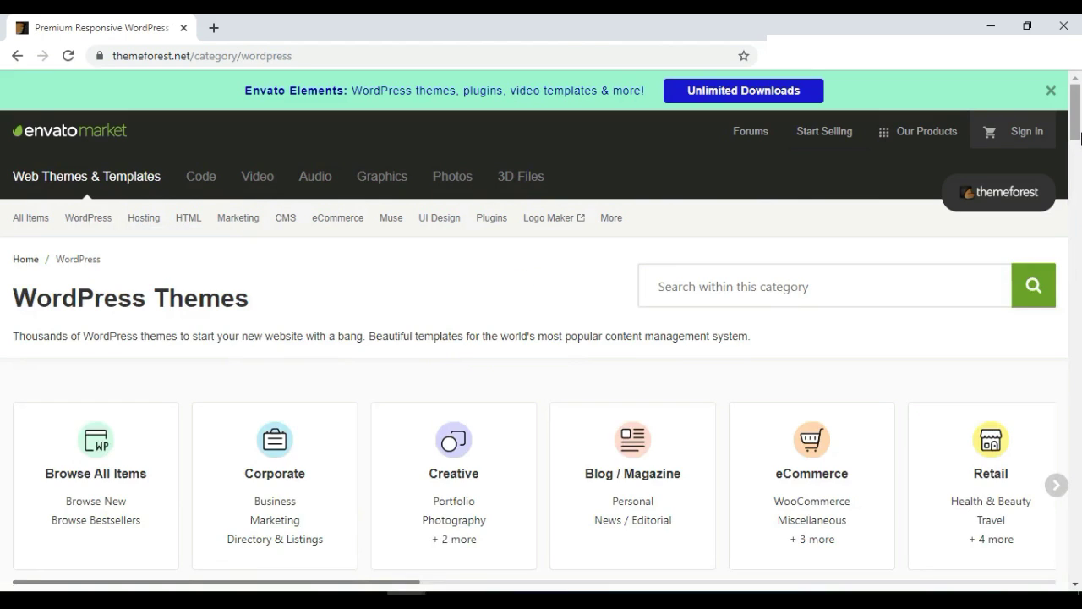
scroll(1080, 135, "down", 3)
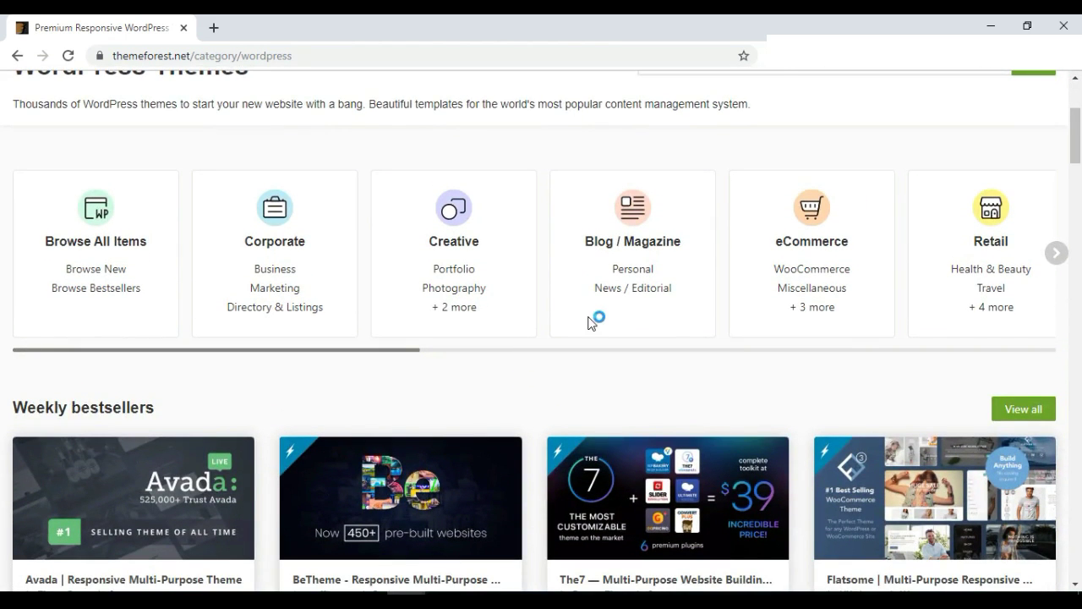
left_click(645, 245)
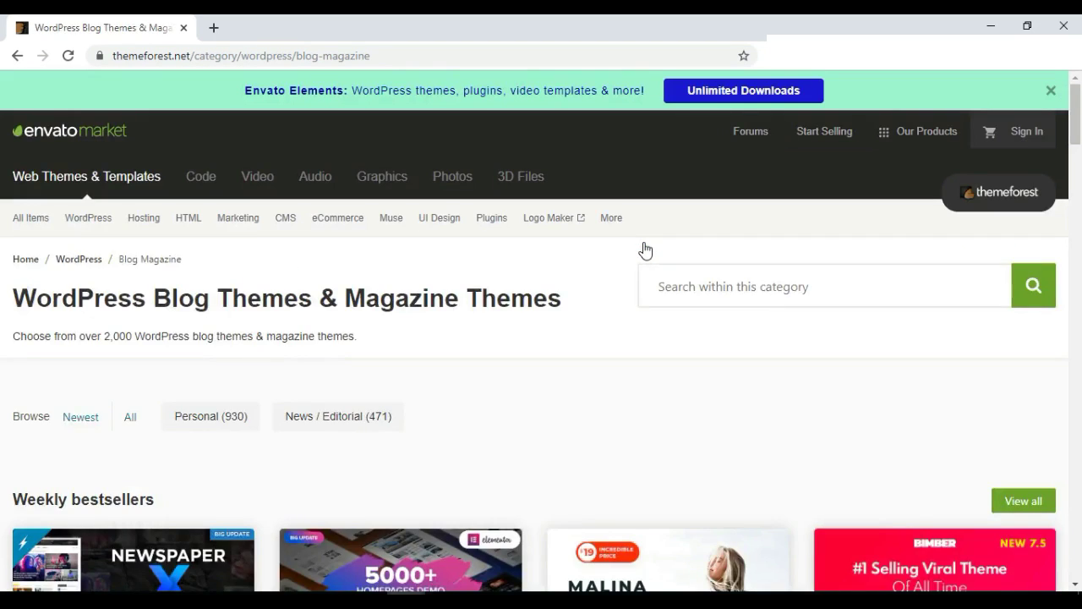
- Open the Newspaper theme from the weekly bestsellers and examine its price, licence and description
scroll(645, 251, "down", 4)
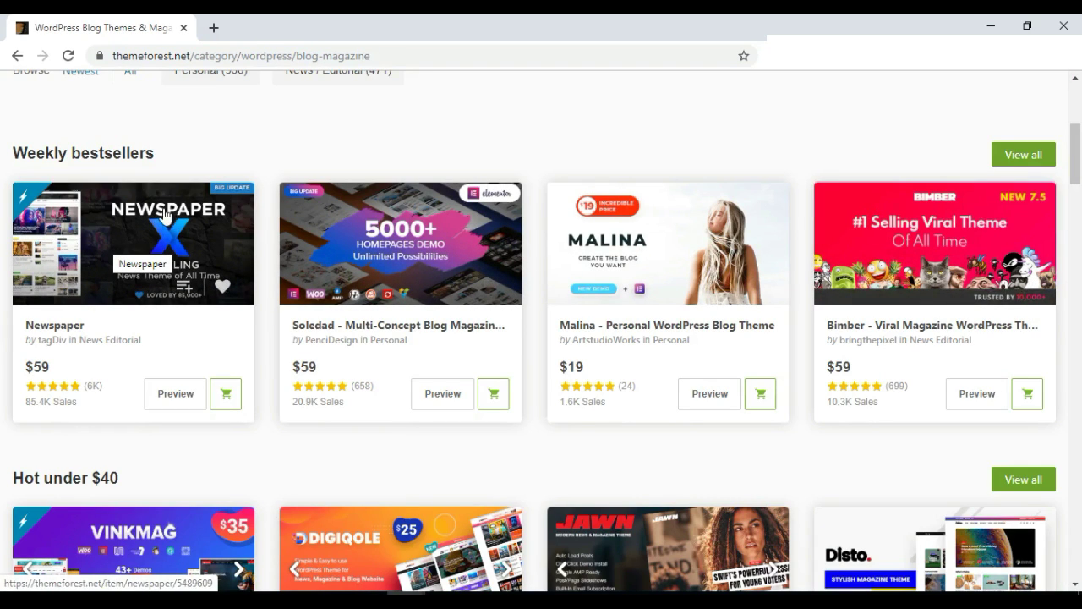
left_click(54, 325)
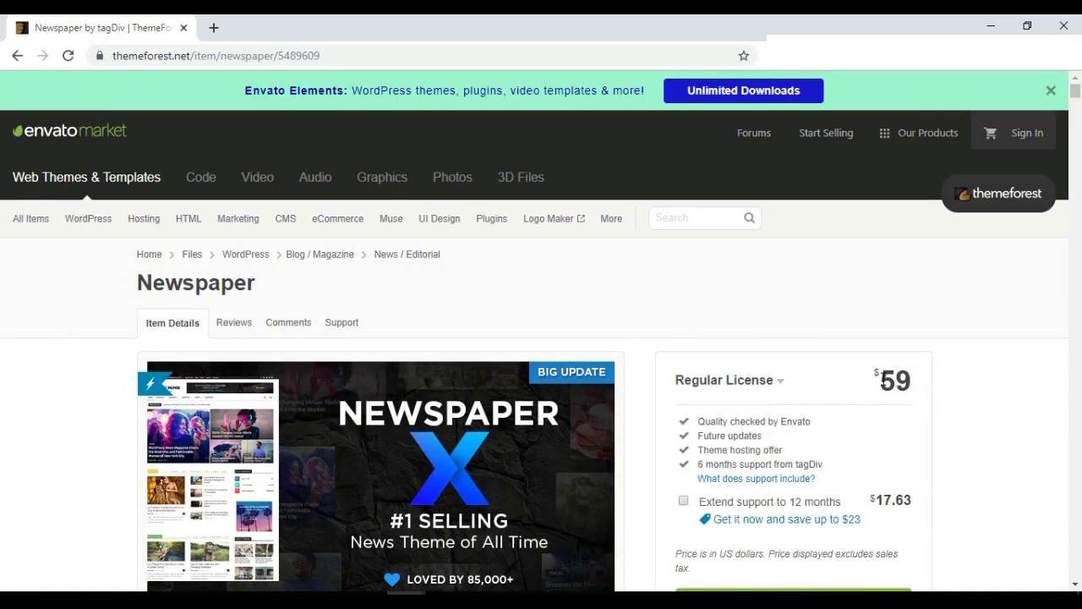
double_click(888, 379)
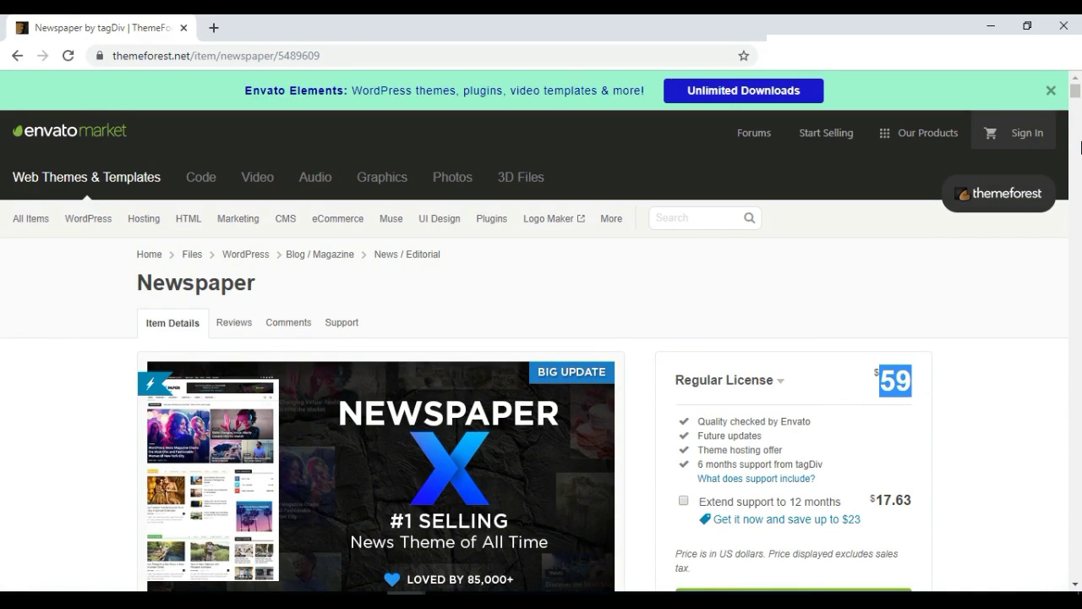
left_click_drag(1076, 92, 1079, 106)
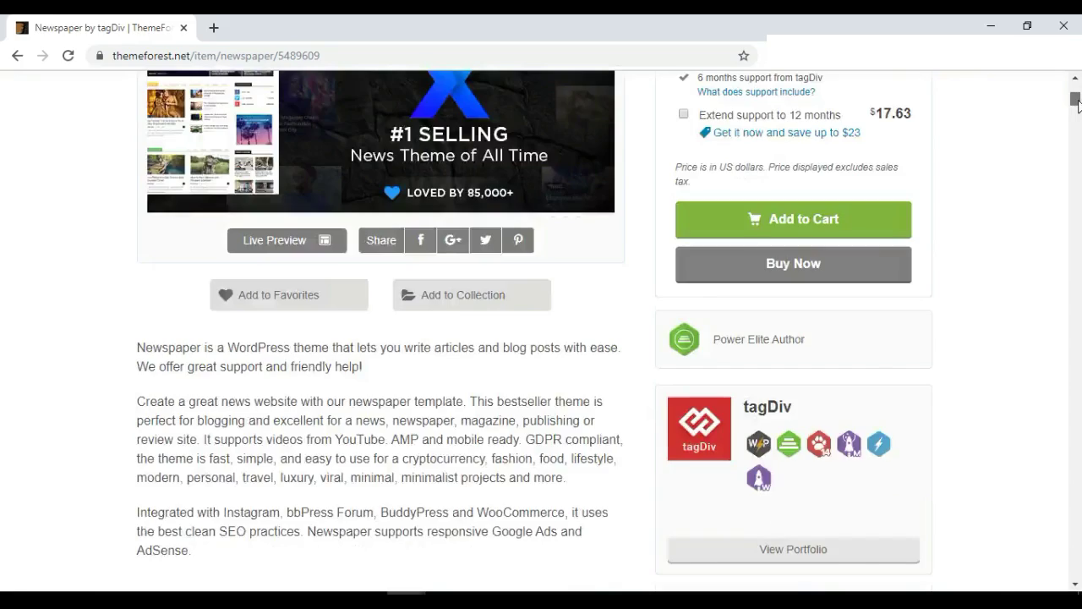
scroll(1078, 106, "up", 3)
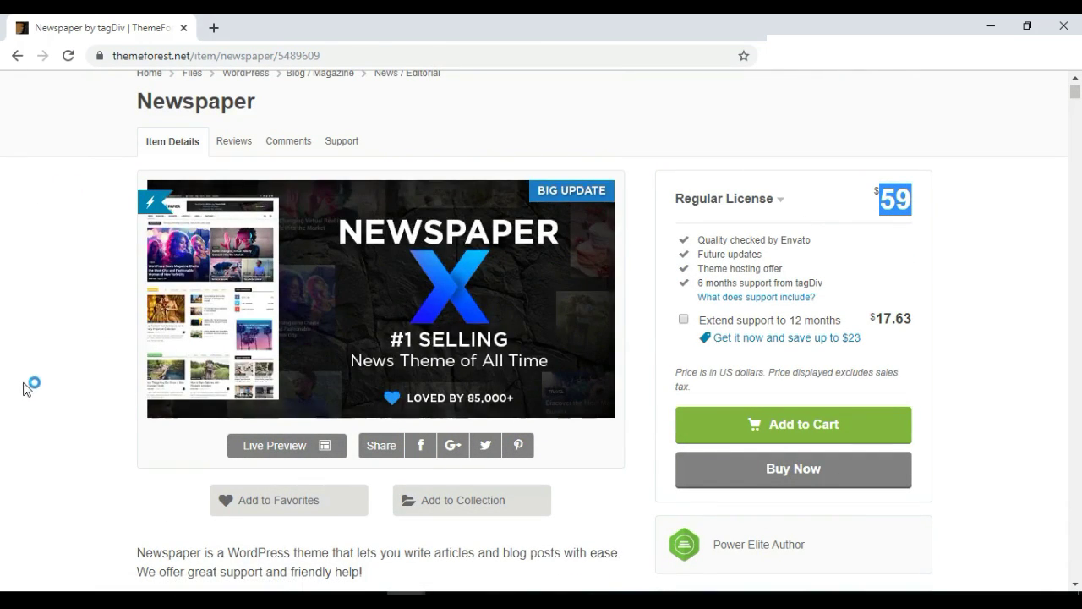
- Launch the Newspaper theme's live preview and open the Default Newspaper Pro demo in a new tab
middle_click(273, 448)
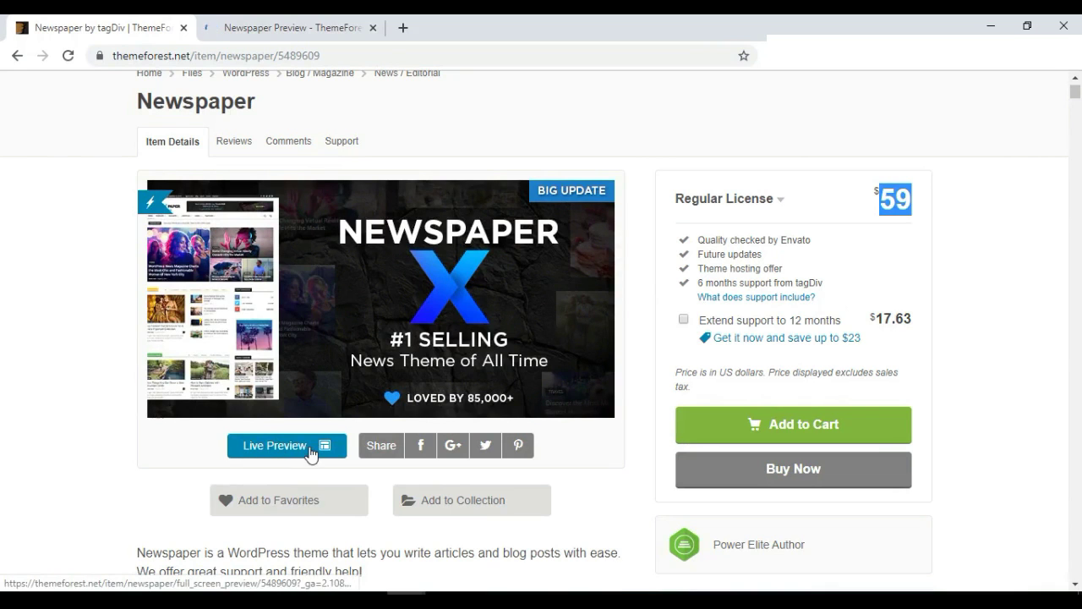
left_click(229, 27)
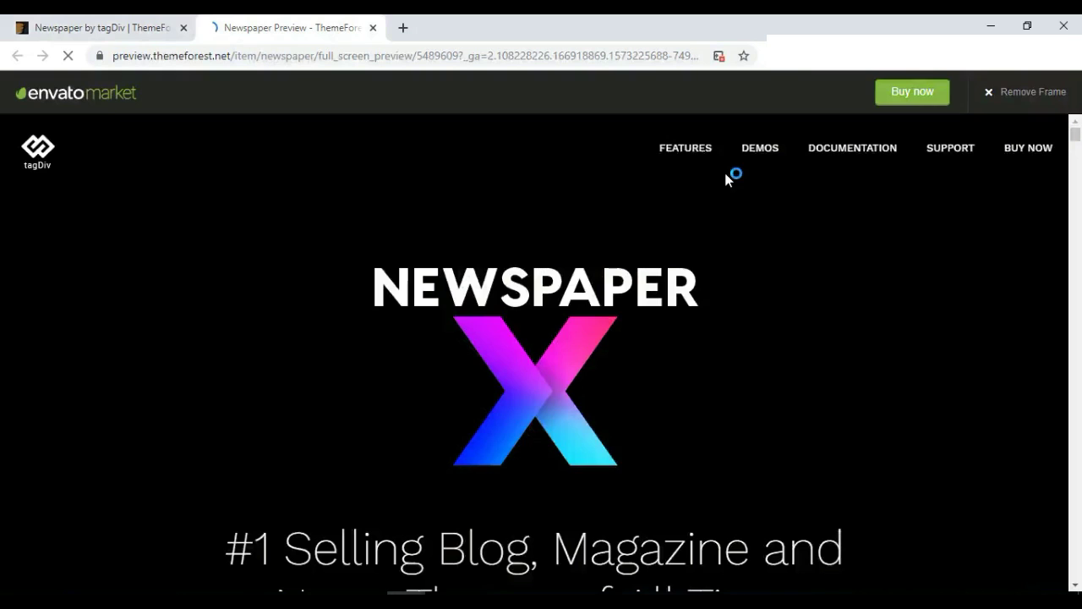
left_click_drag(1076, 135, 1077, 168)
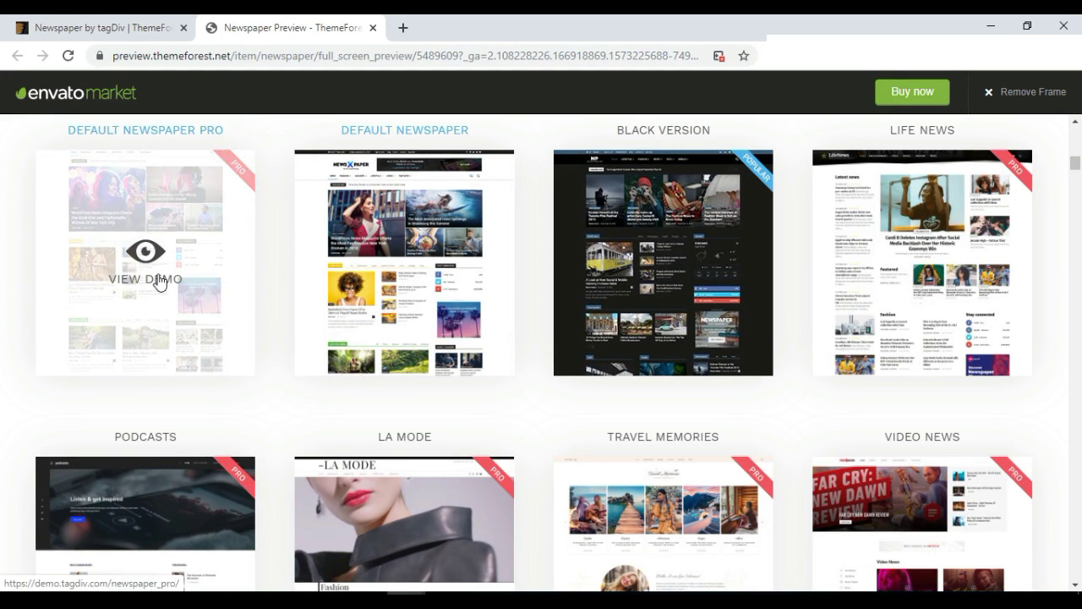
right_click(158, 277)
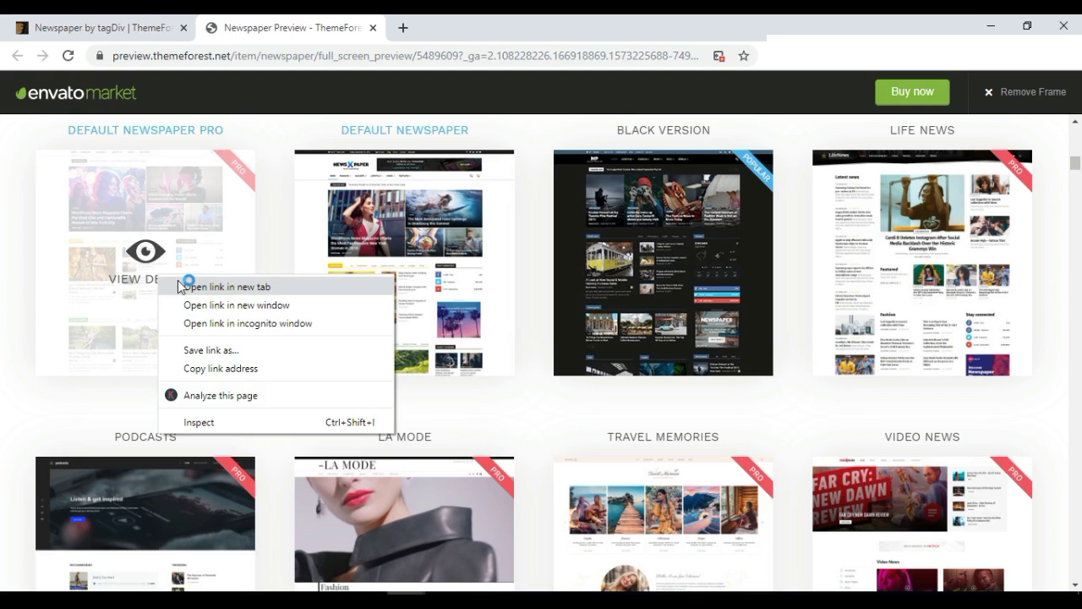
left_click(180, 285)
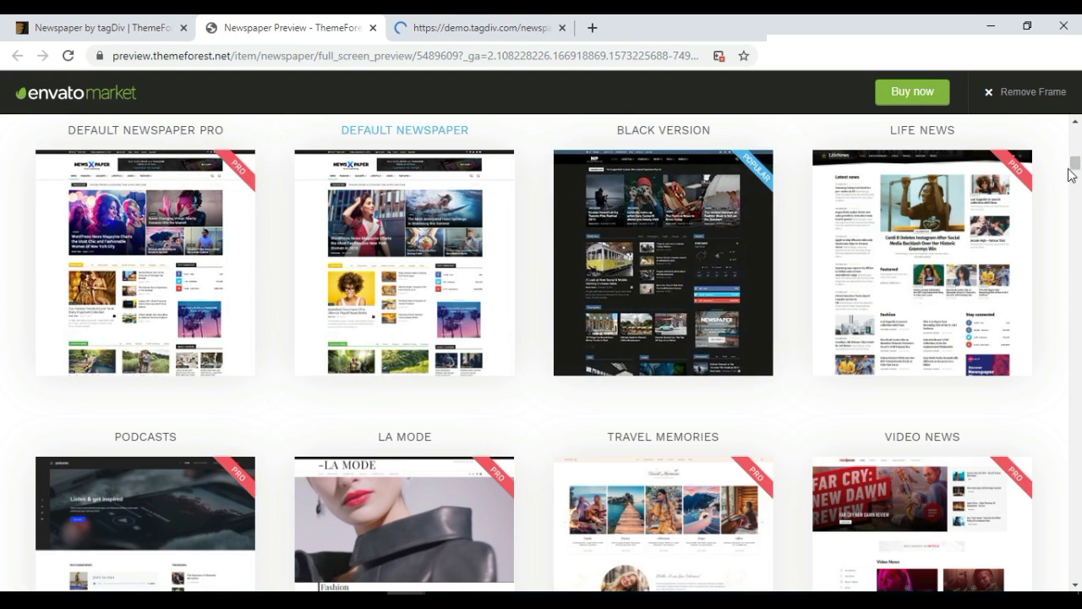
- Look through the Newspaper theme's demo gallery and open the dark Video News demo marked Popular in a new tab
left_click_drag(1075, 165, 1077, 213)
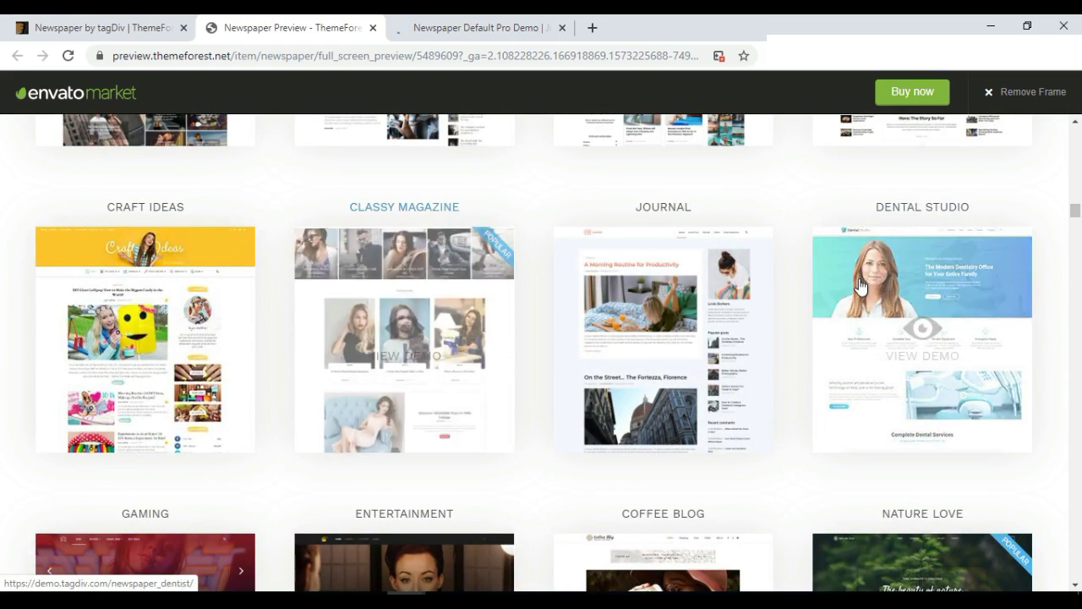
left_click_drag(1077, 214, 1080, 318)
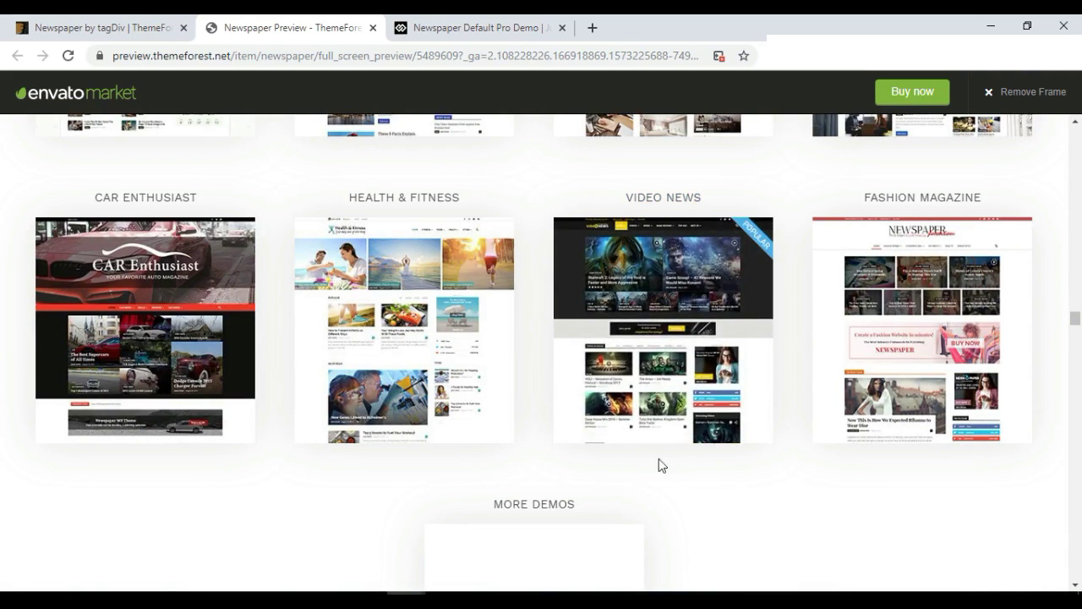
left_click(665, 313)
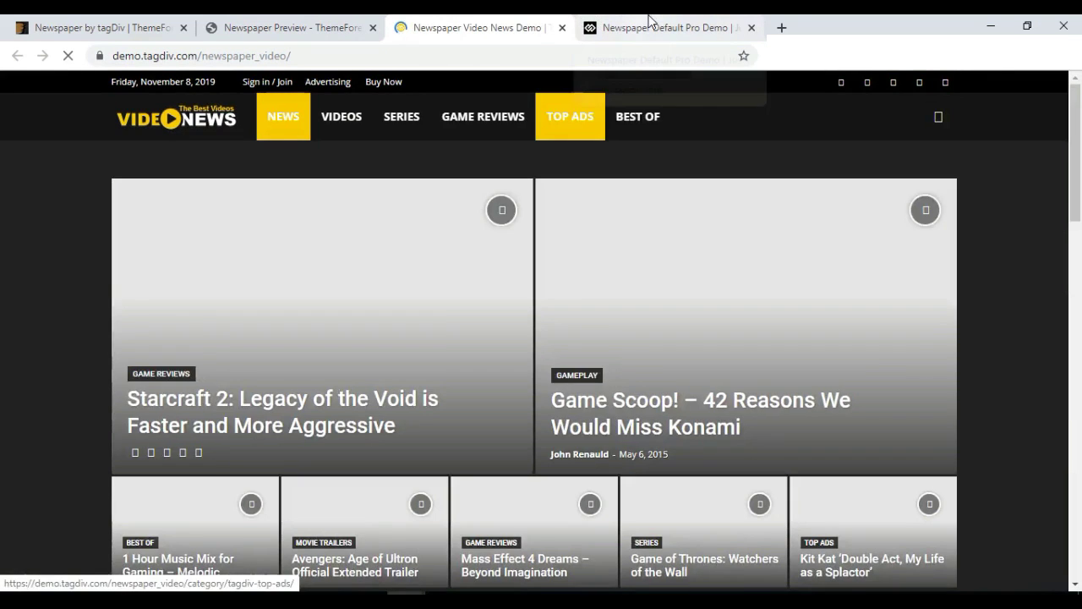
- Switch to the Newspaper Default Pro demo and examine its homepage header, menu and featured articles
left_click(649, 21)
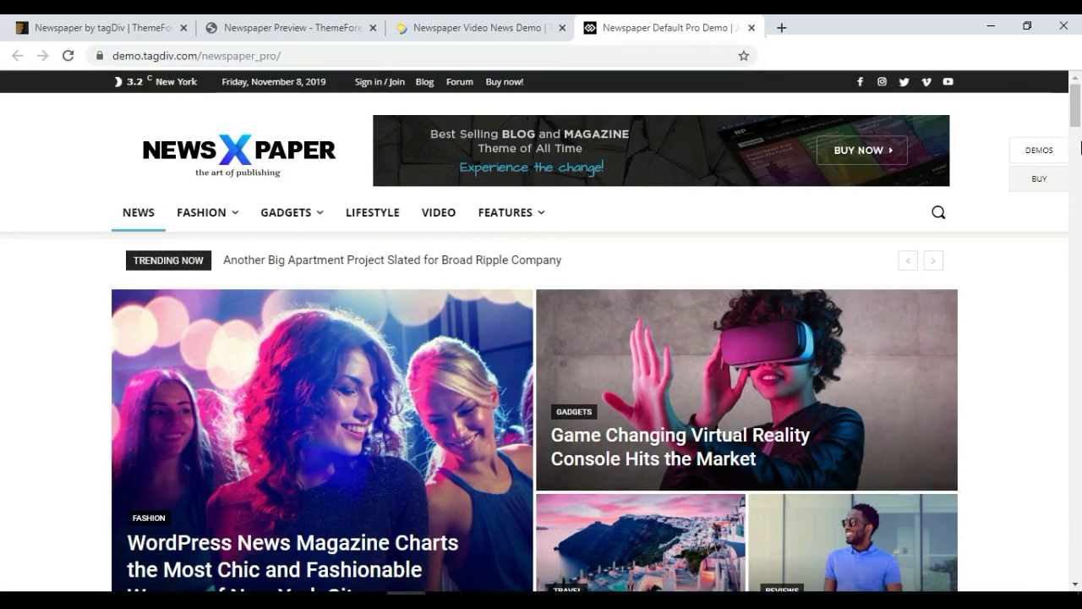
mouse_move(1080, 119)
left_mouse_down()
mouse_move(1080, 364)
mouse_move(1079, 114)
left_mouse_up()
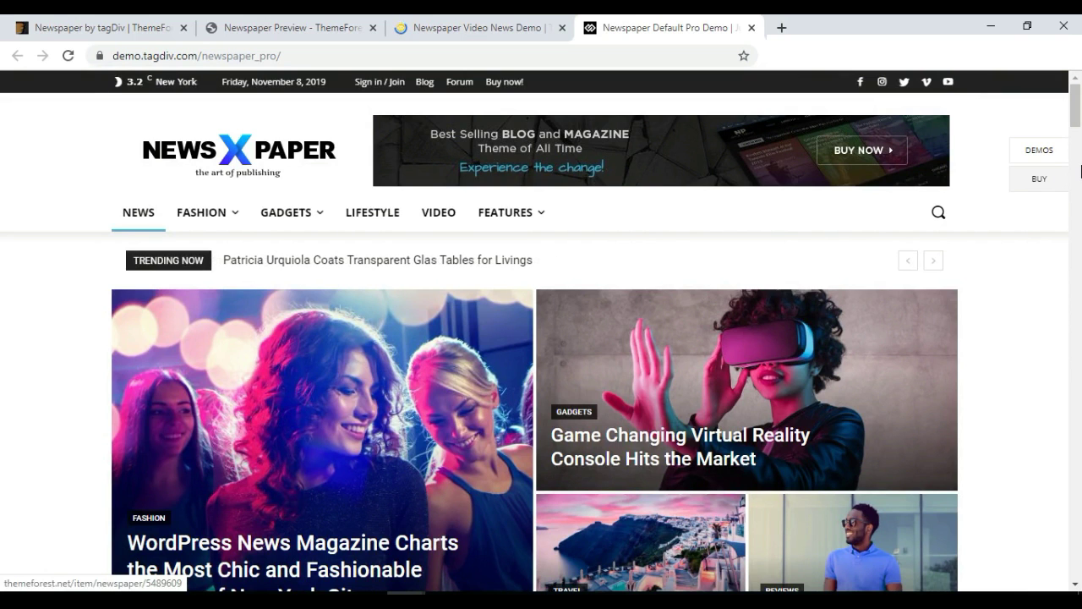
left_click_drag(1080, 116, 1075, 90)
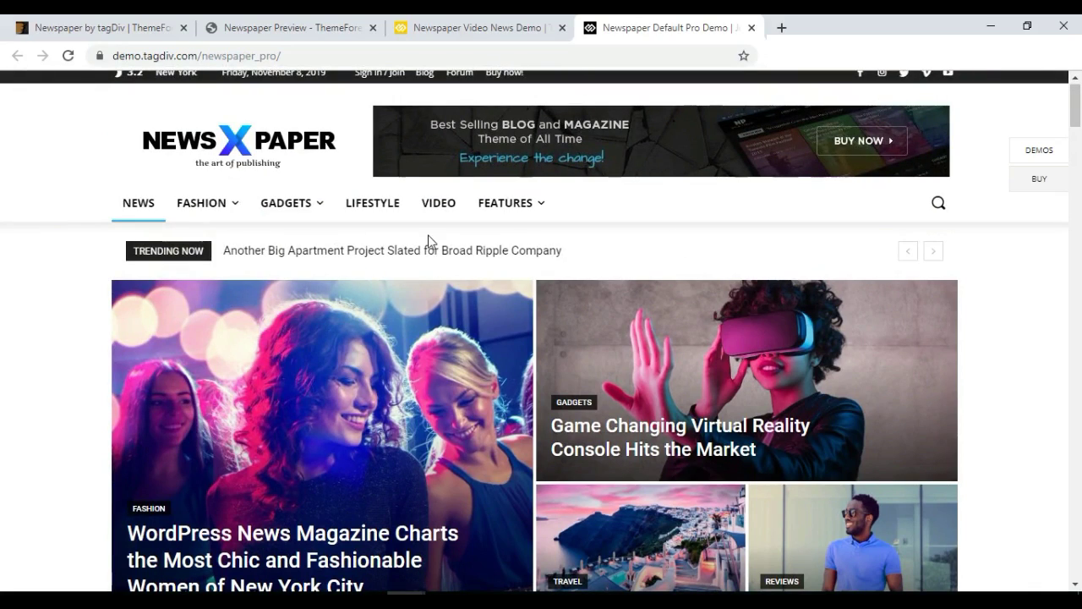
left_click_drag(1076, 103, 1078, 134)
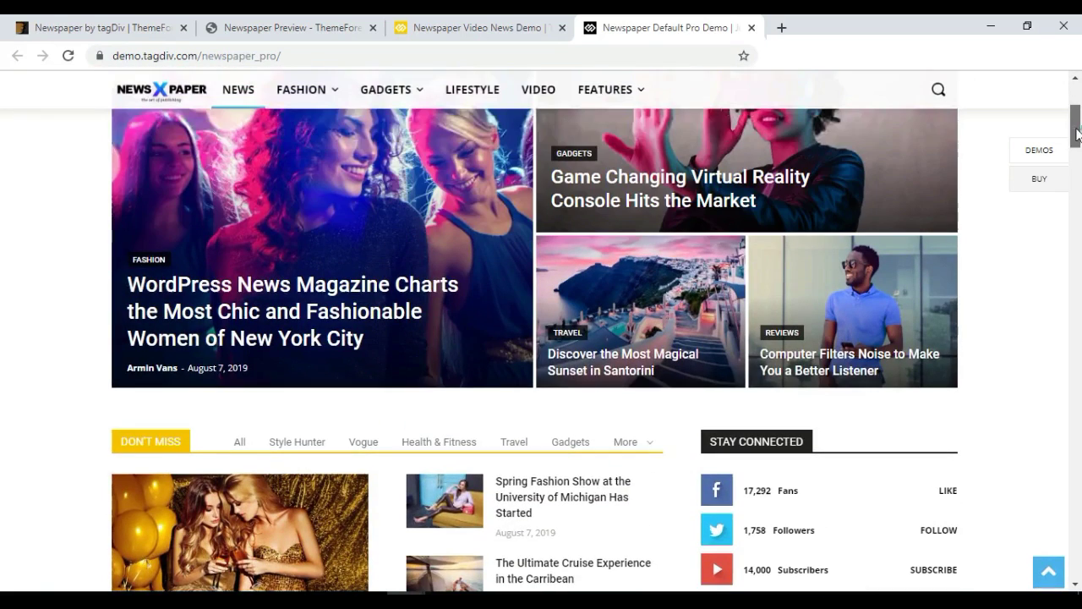
- Open the demo's featured fashion article about New York City women and examine its post layout, sidebar and navigation menu
left_click(261, 354)
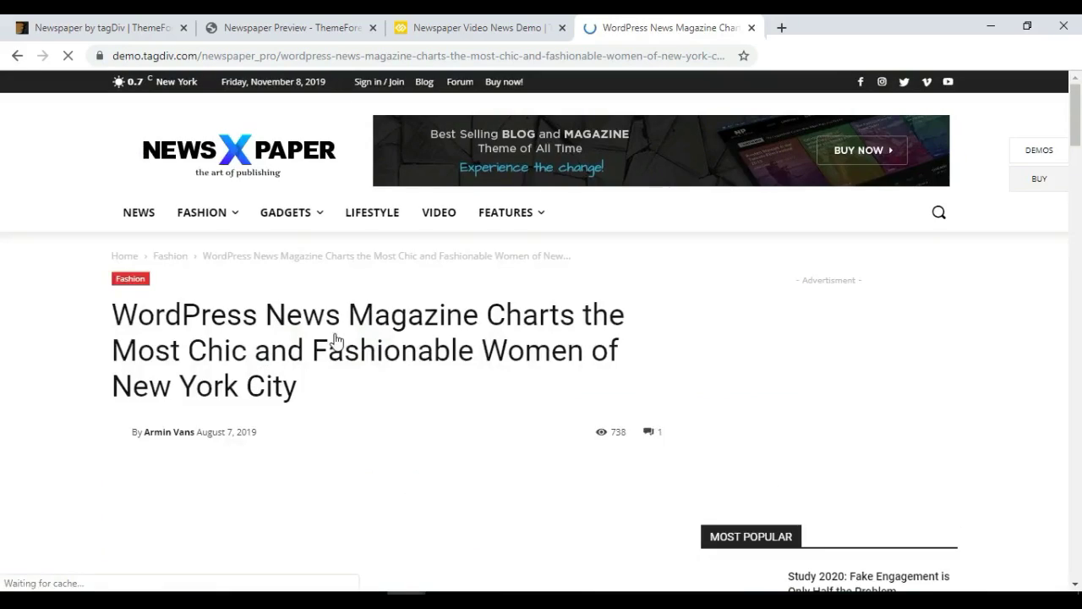
left_click_drag(1077, 99, 1079, 191)
scroll(1079, 191, "up", 7)
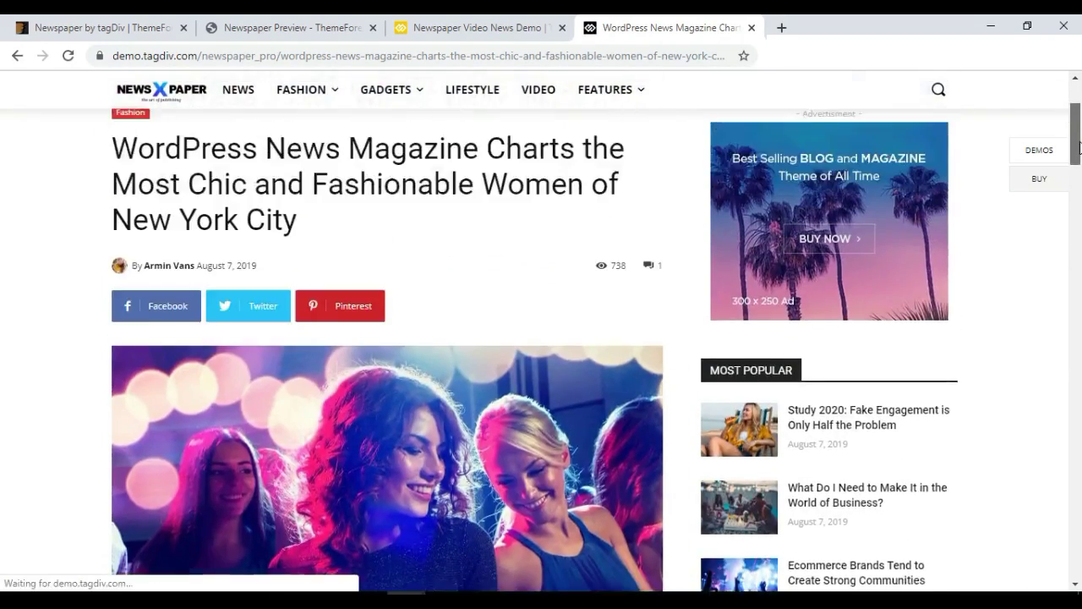
scroll(1079, 184, "down", 3)
scroll(1079, 183, "down", 15)
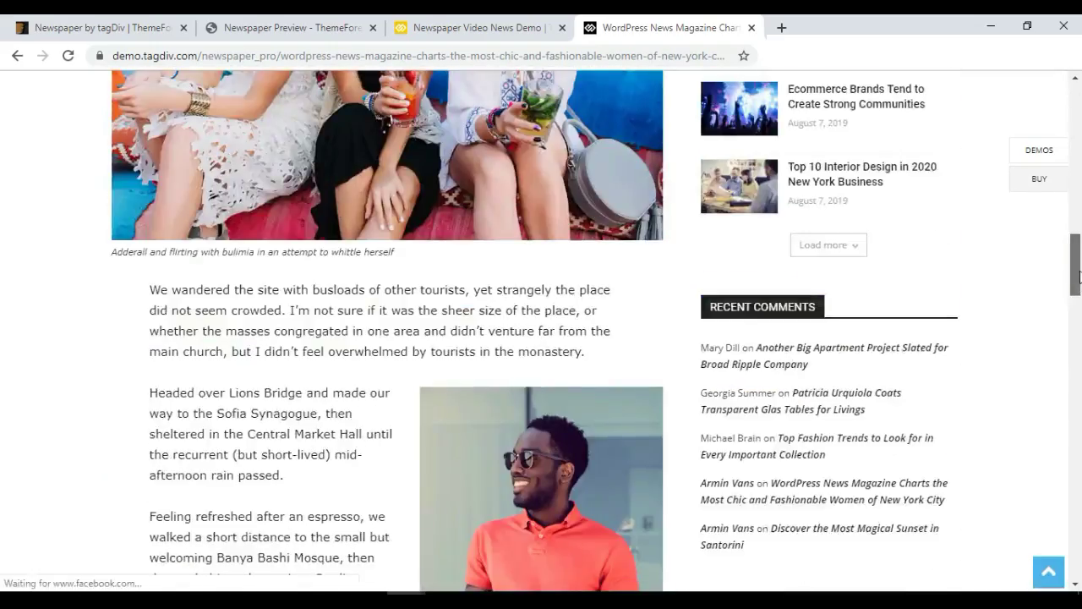
scroll(1079, 415, "down", 5)
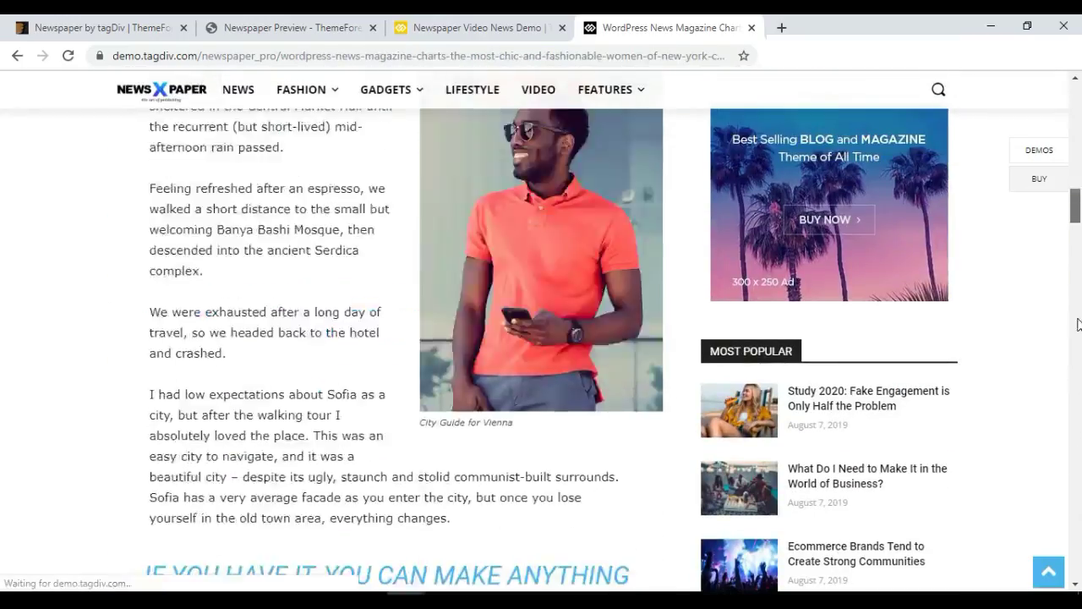
scroll(1076, 276, "up", 3)
scroll(1074, 254, "up", 5)
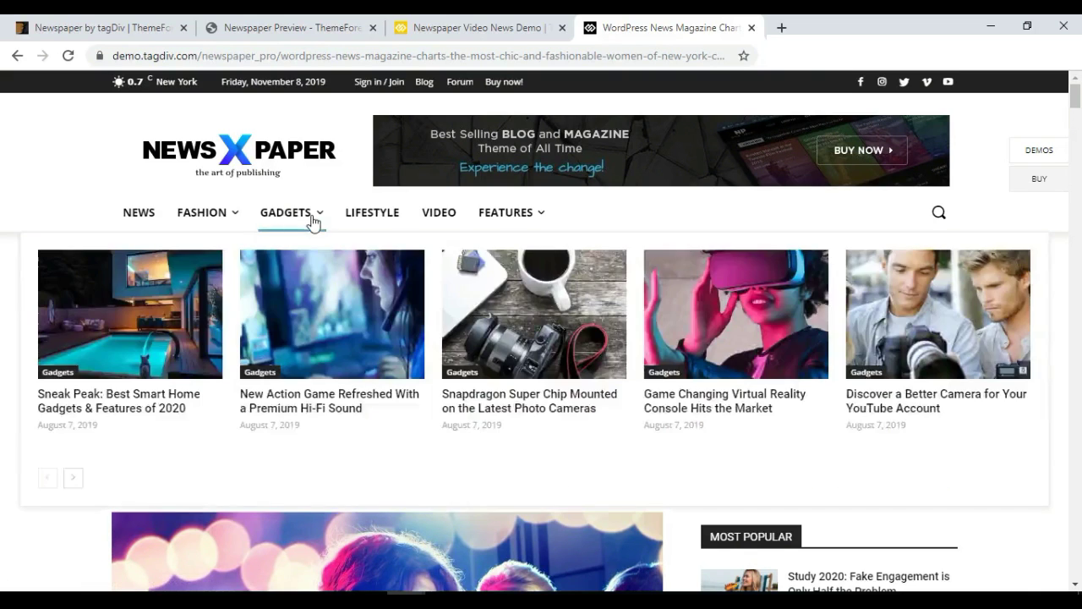
- Switch to the Newspaper Video News demo and examine its homepage layout
left_click(473, 20)
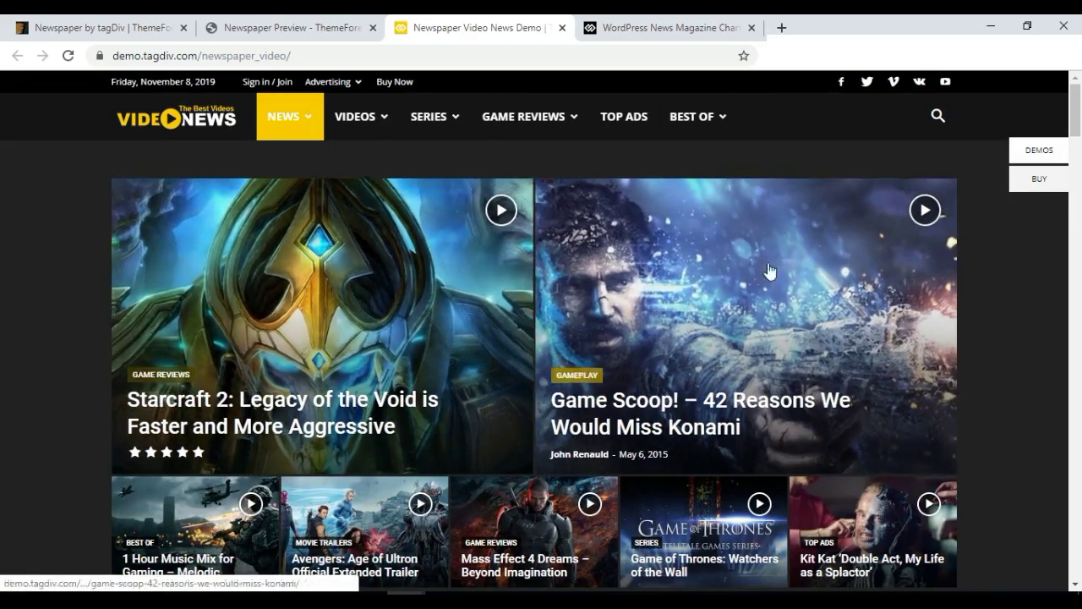
left_click_drag(1078, 128, 1079, 309)
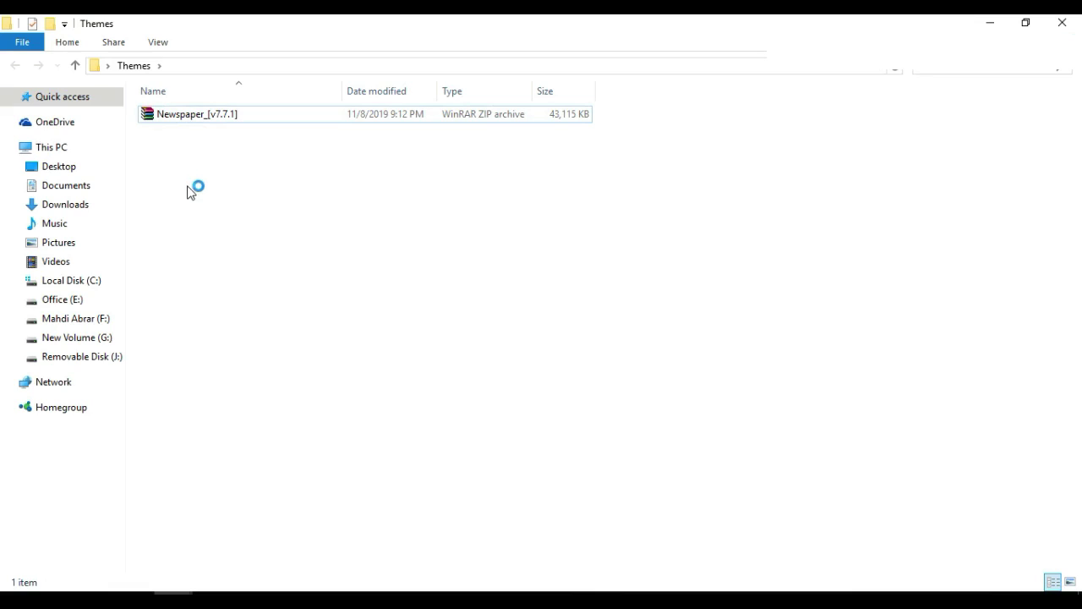
- Extract the Newspaper_[v7.7.1] archive in the Themes folder into a subfolder of the same name
left_click(212, 123)
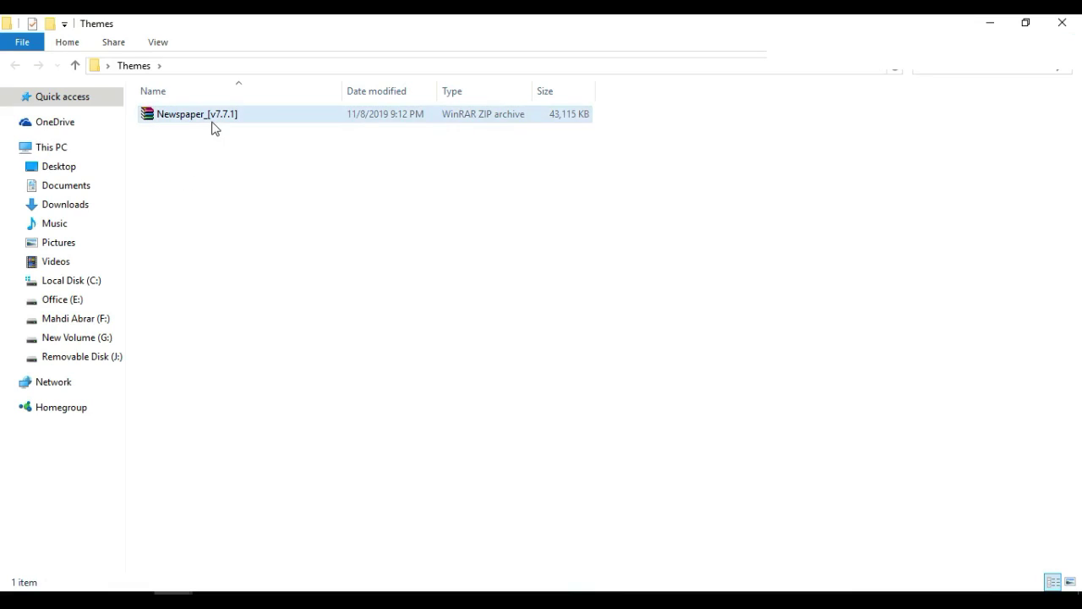
double_click(169, 120)
right_click(192, 115)
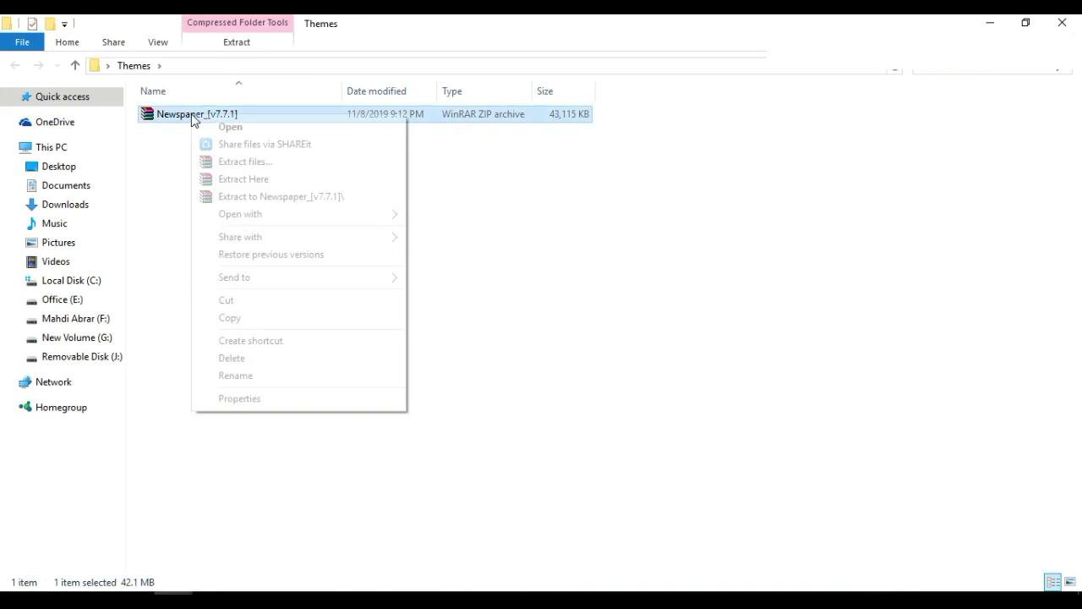
left_click(227, 163)
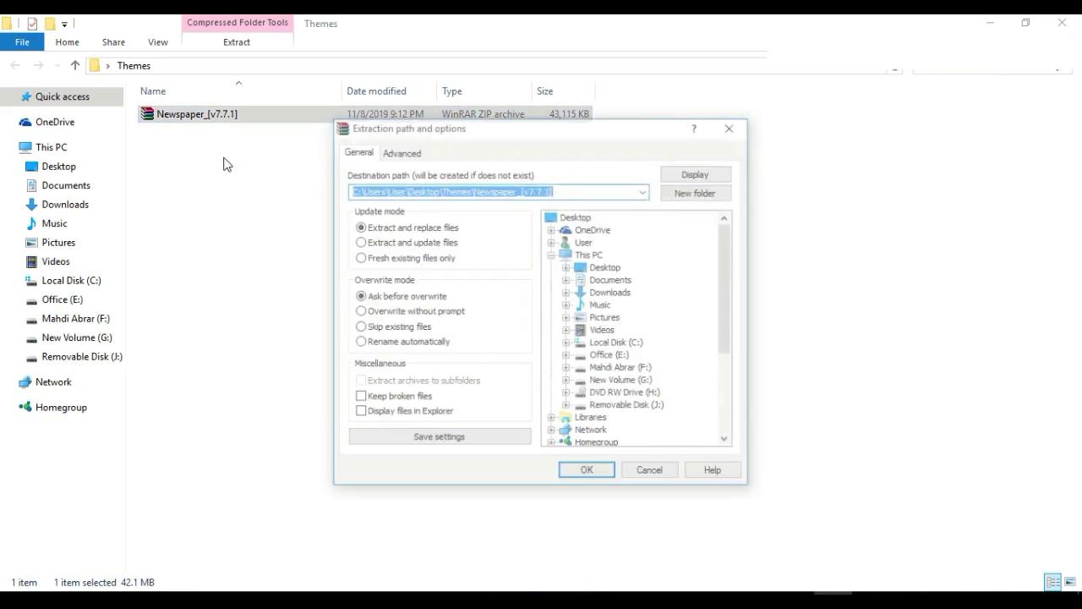
left_click(589, 473)
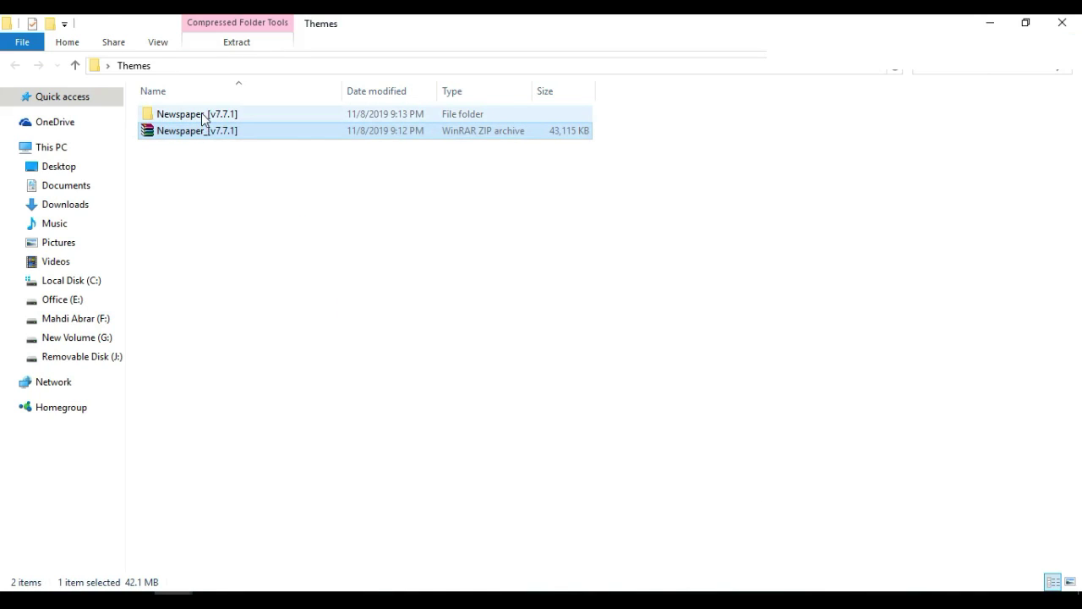
- Browse the extracted Newspaper_[v7.7.1] folders to the theme files and open the inner Newspaper archive
left_click(203, 118)
double_click(203, 119)
double_click(203, 118)
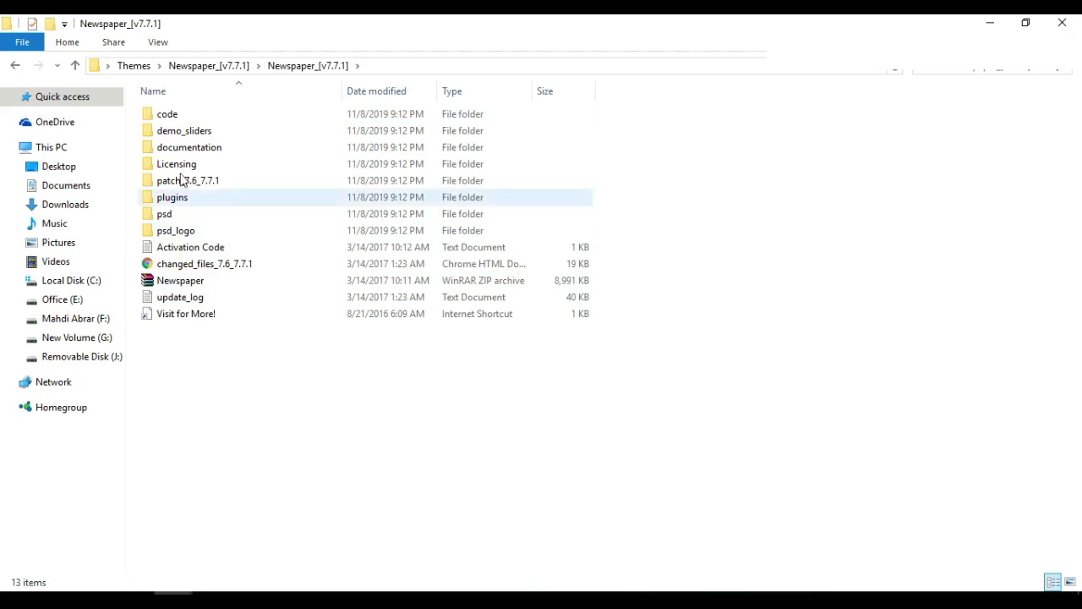
double_click(189, 285)
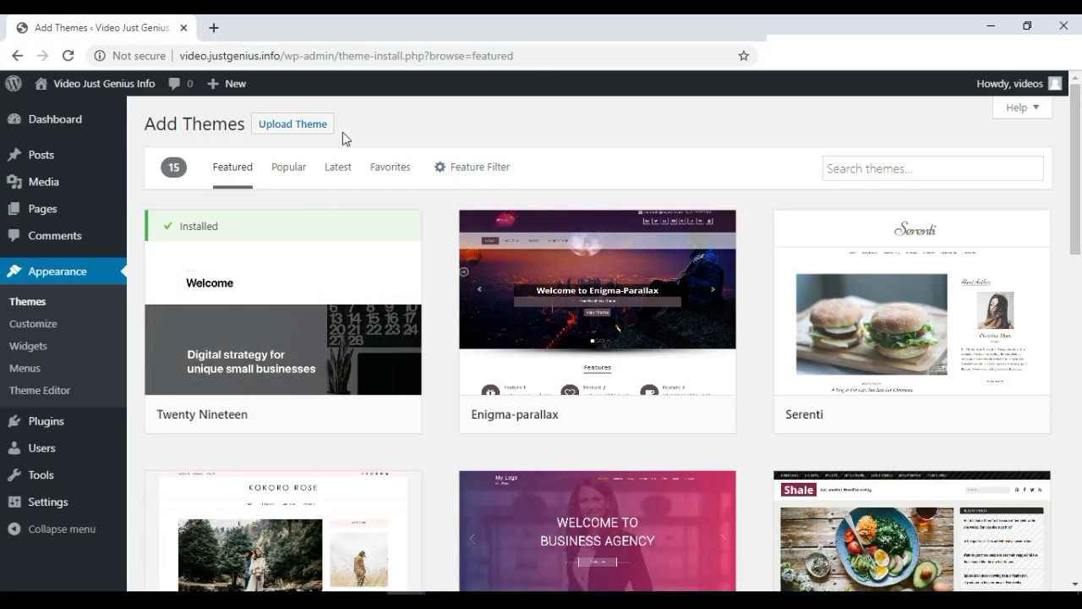
- Upload Newspaper.zip from the extracted Newspaper_[v7.7.1] folder as a new WordPress theme and install it
left_click(294, 134)
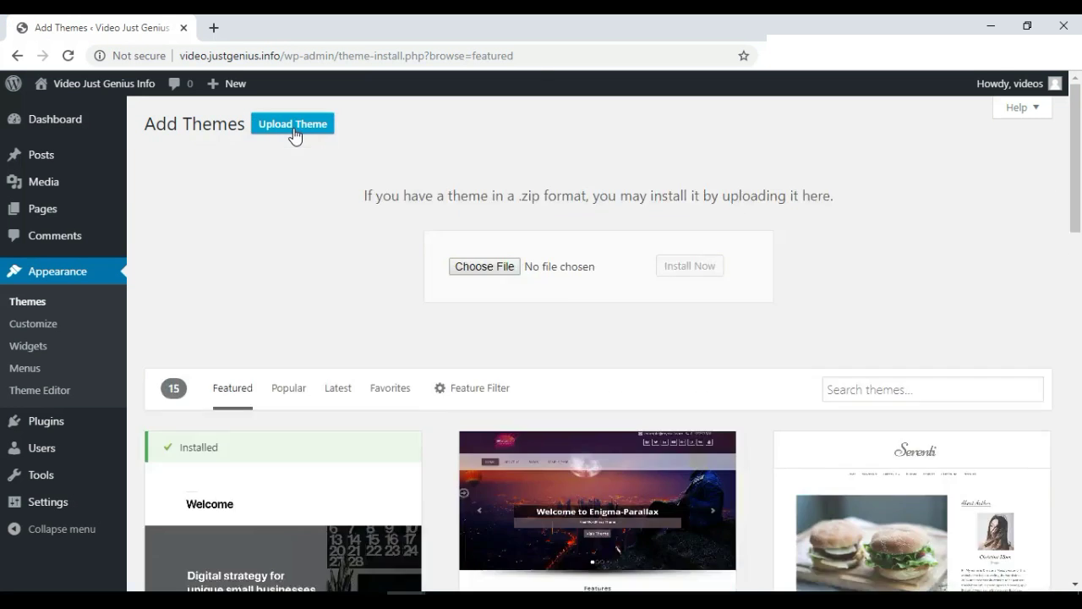
left_click(491, 267)
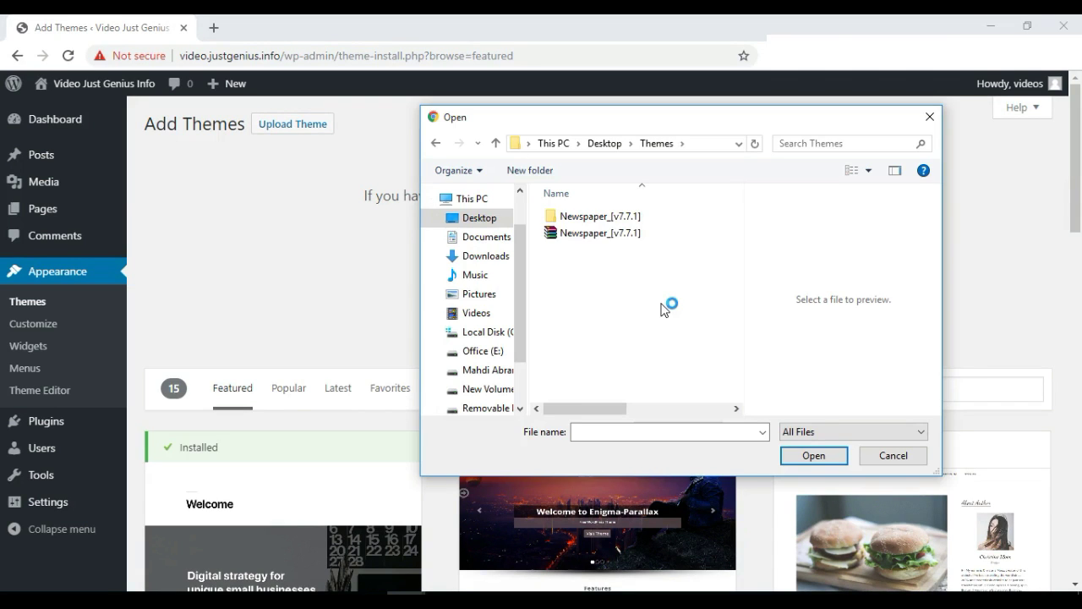
double_click(597, 222)
left_click_drag(734, 253, 733, 291)
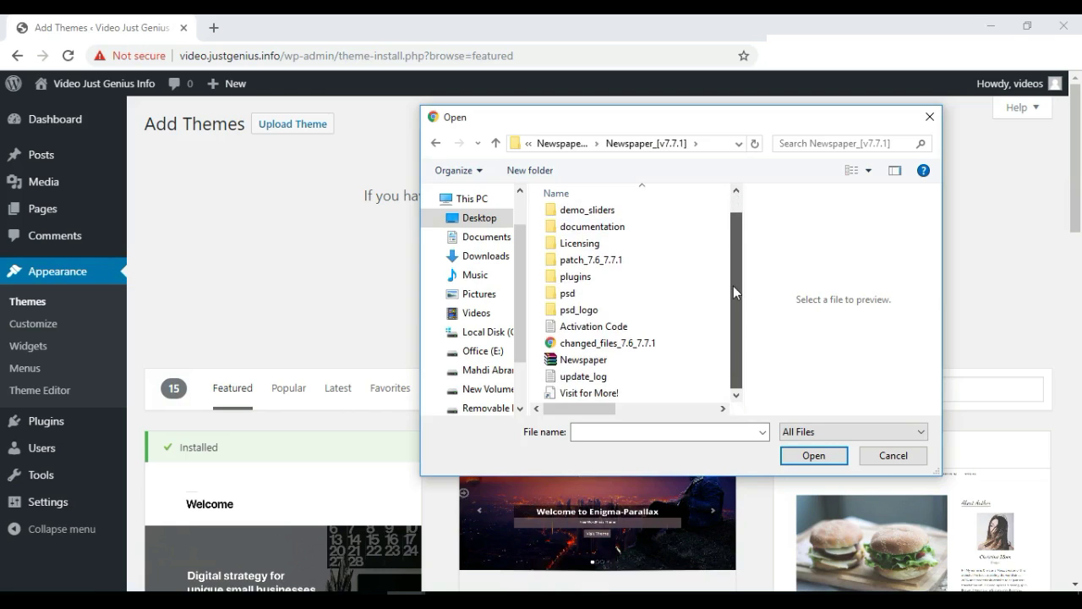
left_click(595, 361)
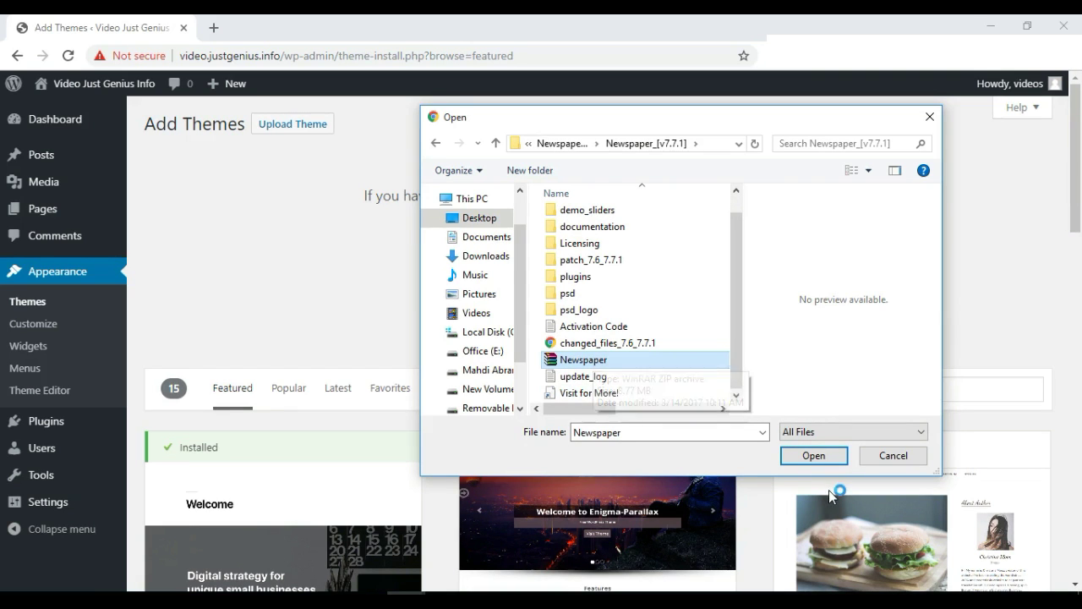
left_click(815, 458)
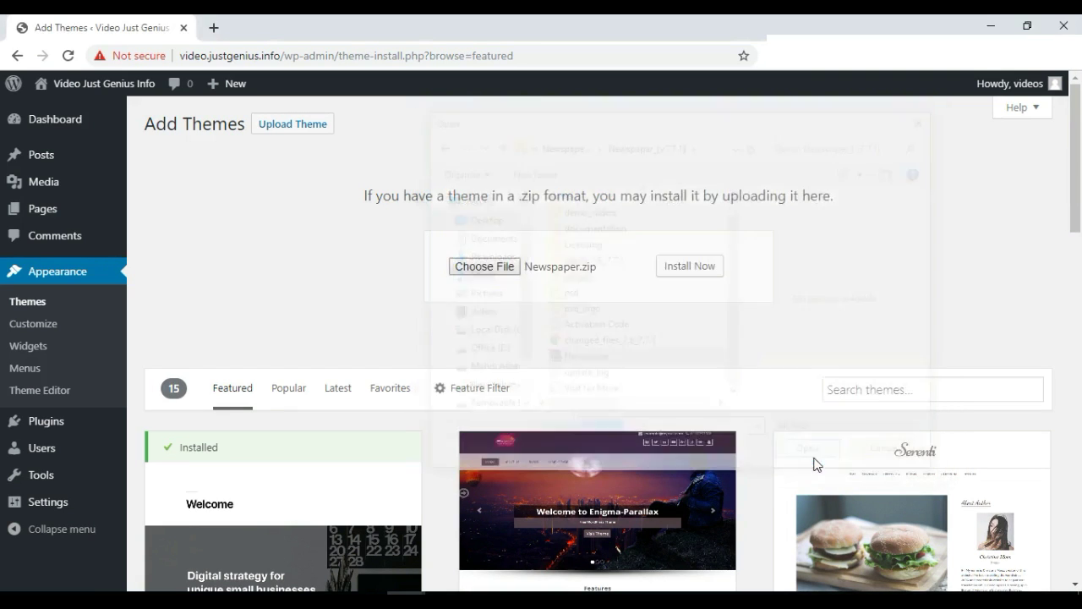
left_click(700, 269)
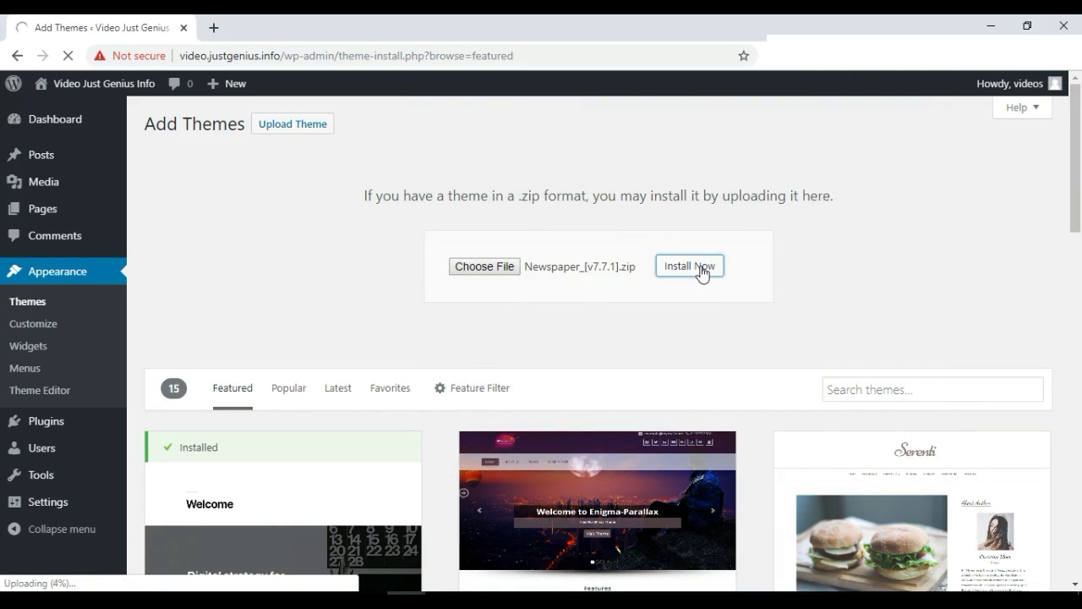
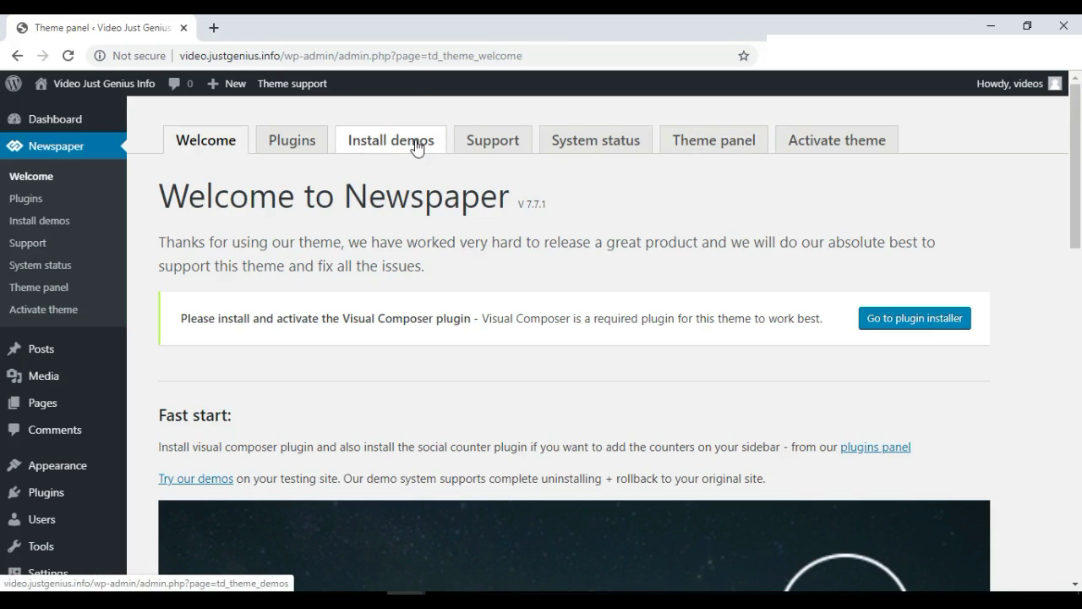
- Review the Newspaper theme's premium plugins and open its page of installable demos
left_click(296, 147)
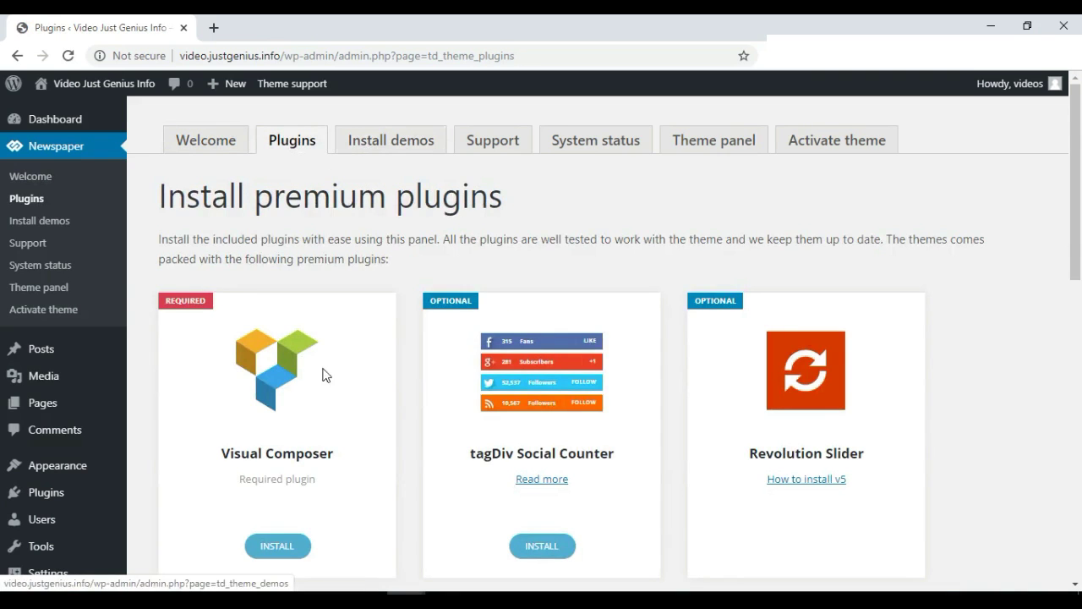
left_click_drag(1080, 233, 1080, 306)
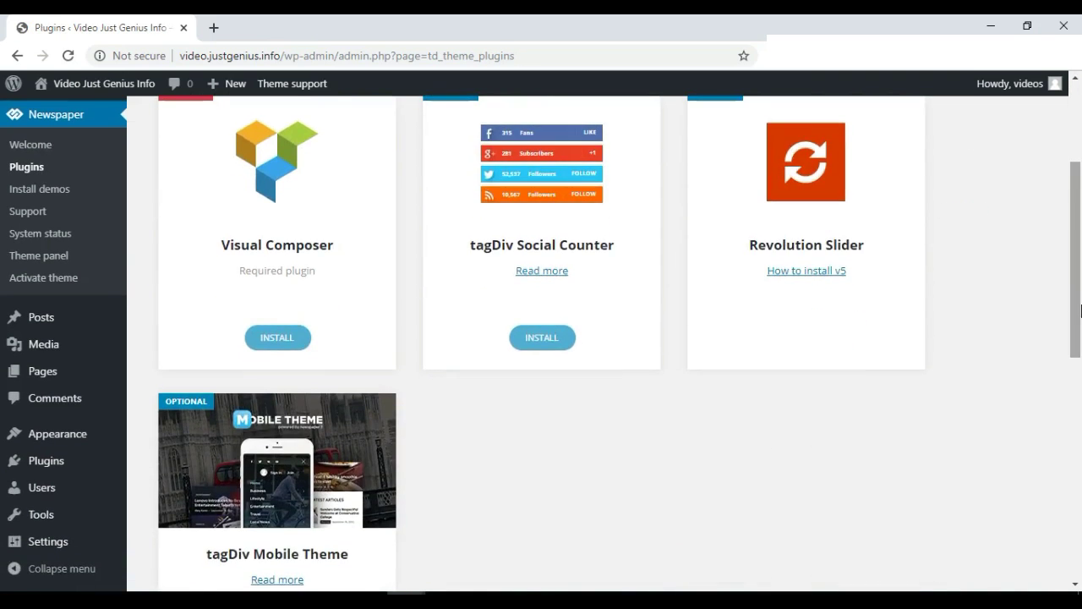
scroll(727, 212, "up", 3)
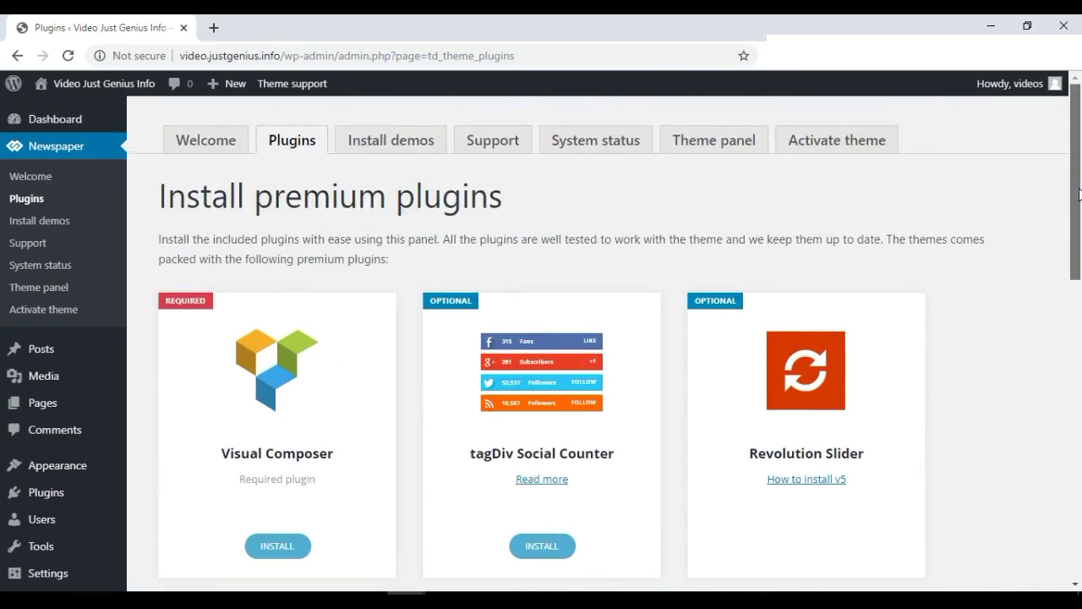
left_click(394, 148)
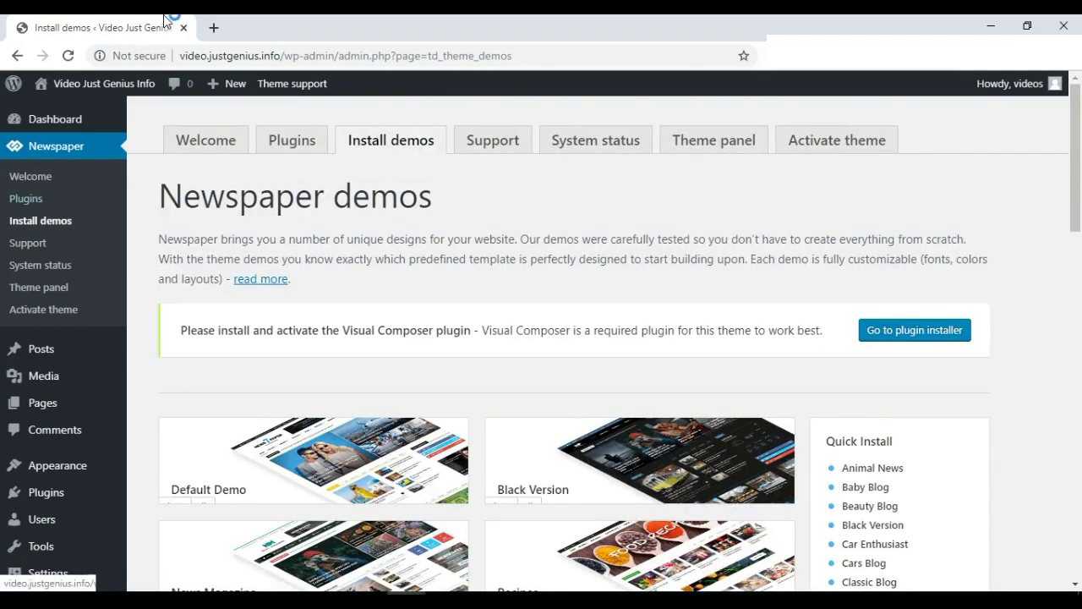
- Open the live site in a new tab and examine its front page down to the footer
mouse_move(92, 89)
right_click(77, 111)
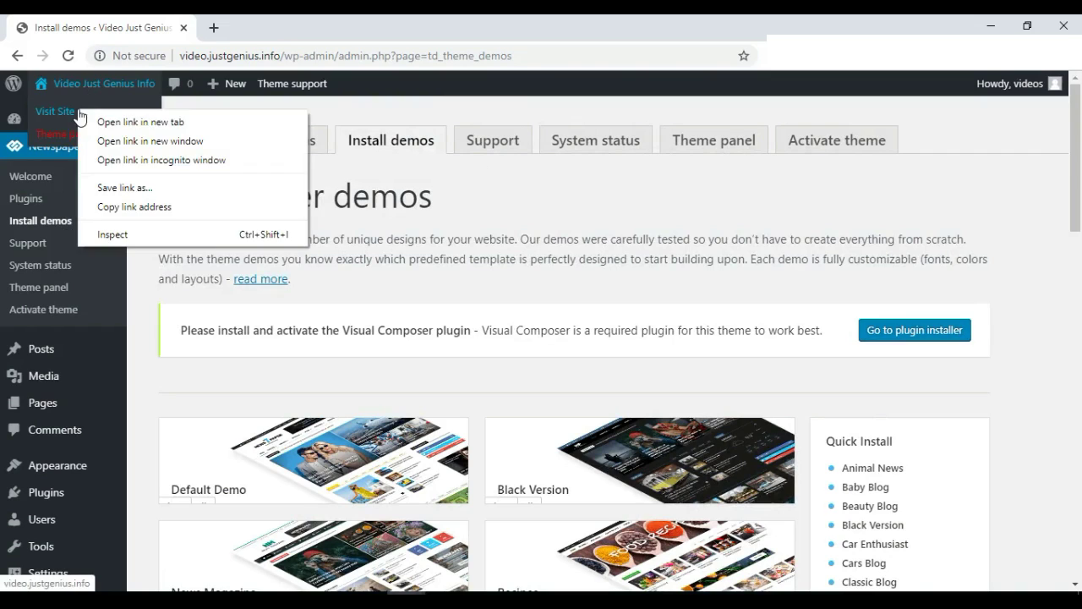
left_click(103, 116)
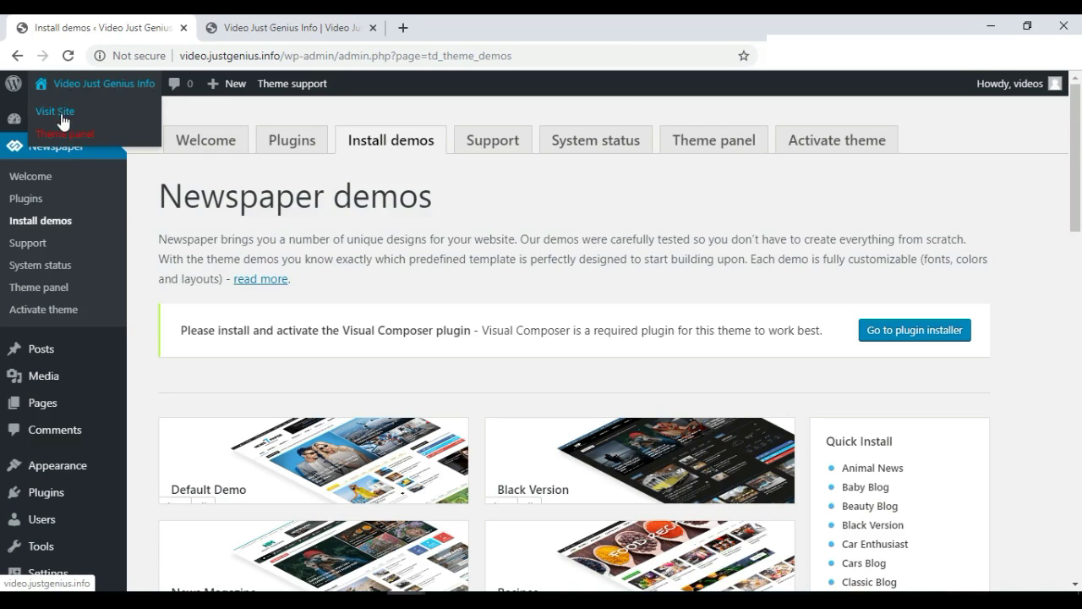
left_click(311, 22)
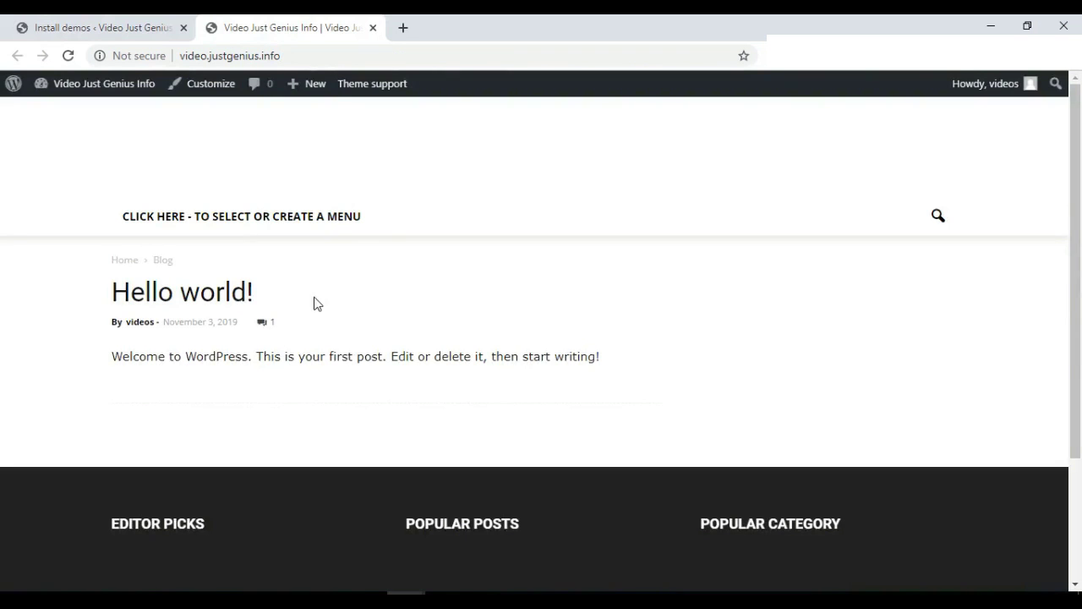
scroll(1075, 502, "down", 2)
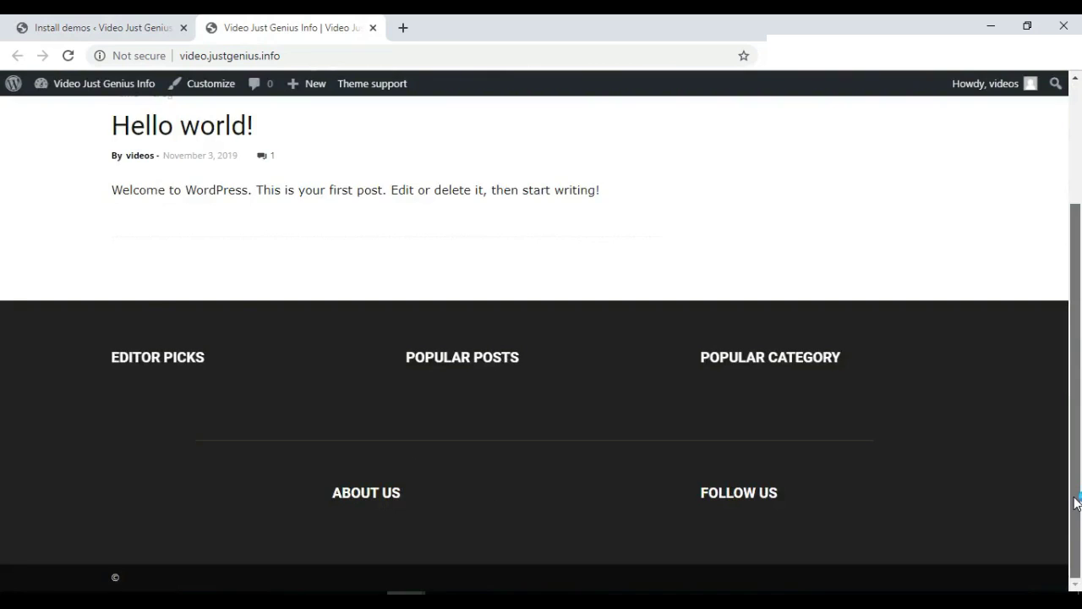
- Install the required Visual Composer and the optional tagDiv Social Counter plugins from the Newspaper theme's premium plugins page
scroll(578, 412, "up", 2)
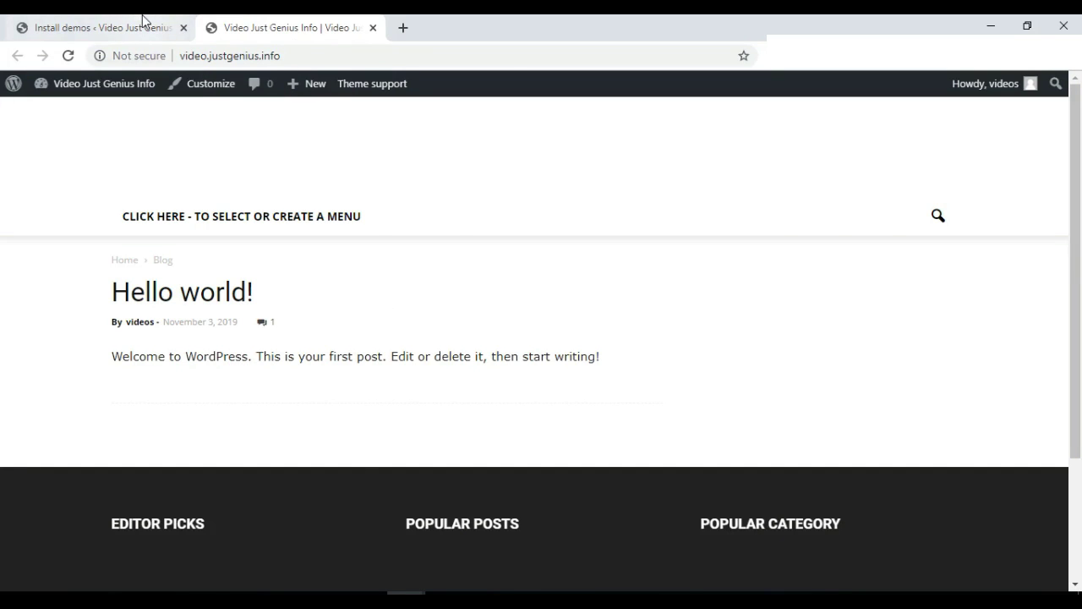
left_click(140, 25)
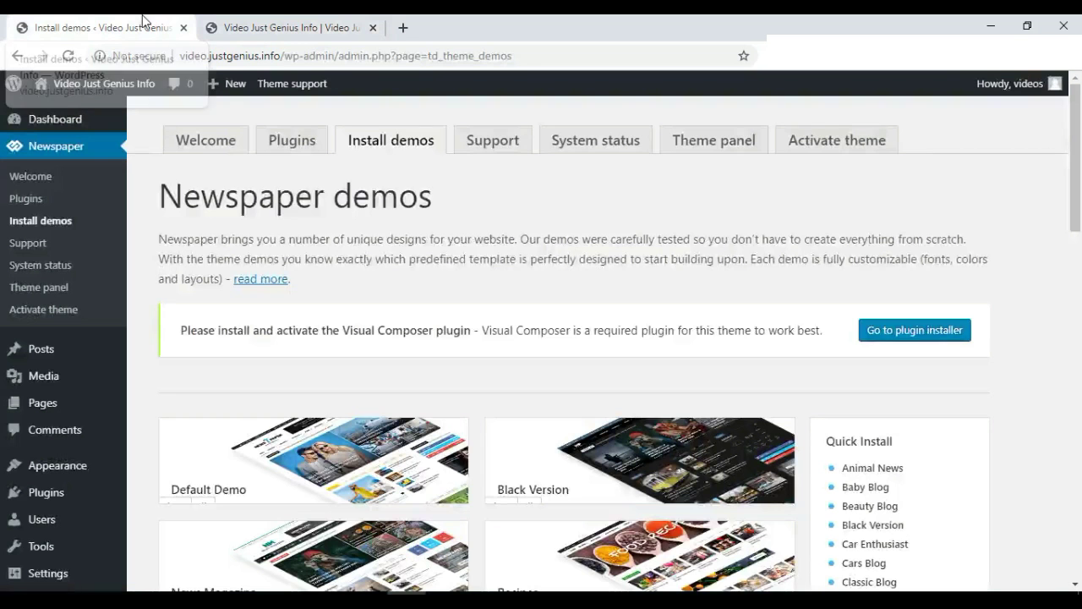
left_click(292, 140)
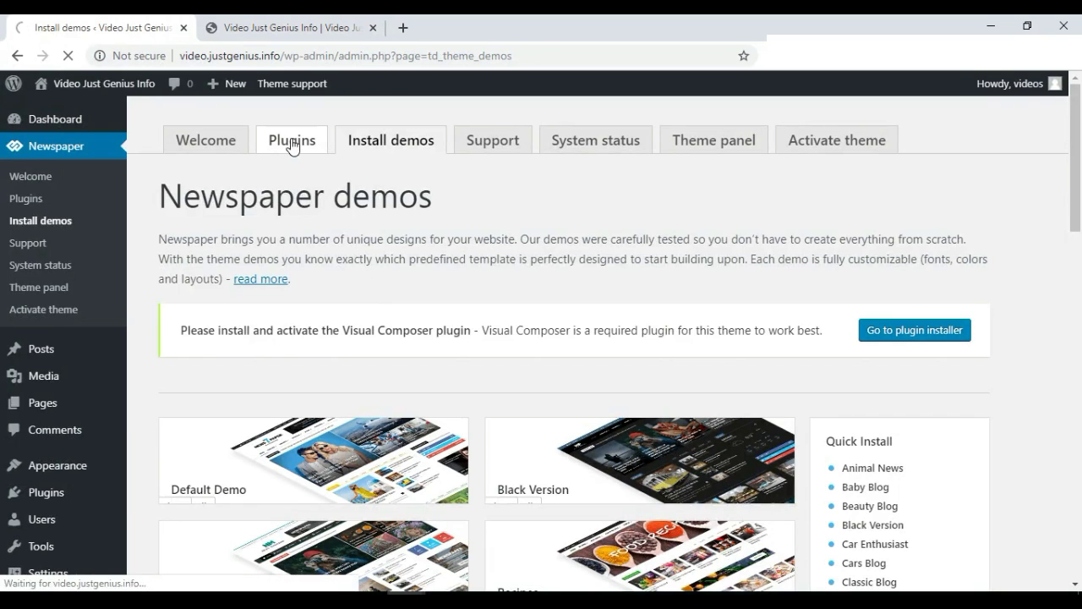
scroll(177, 141, "down", 2)
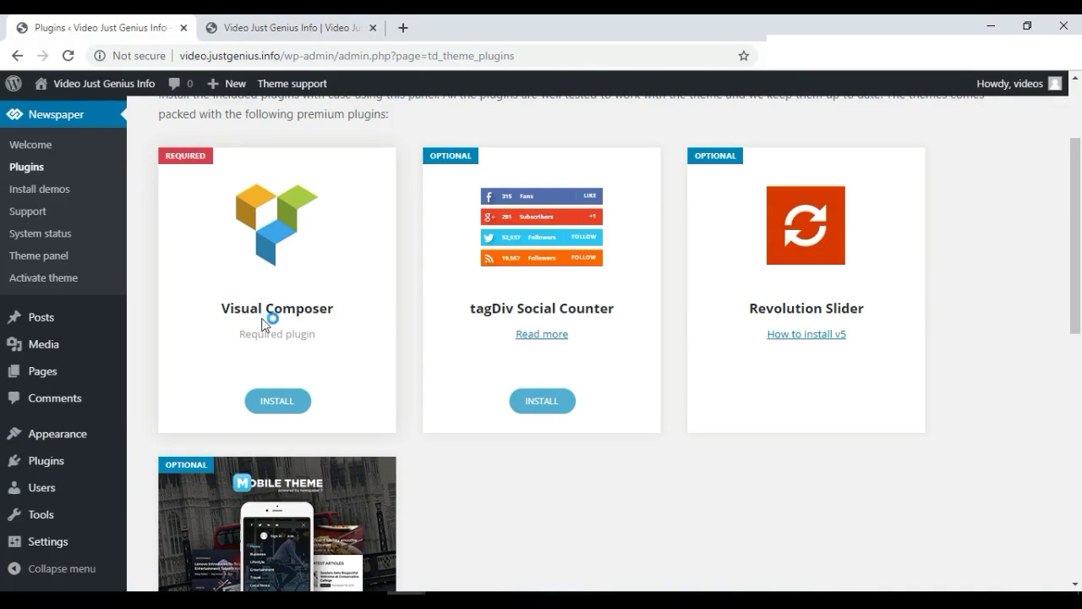
left_click(292, 408)
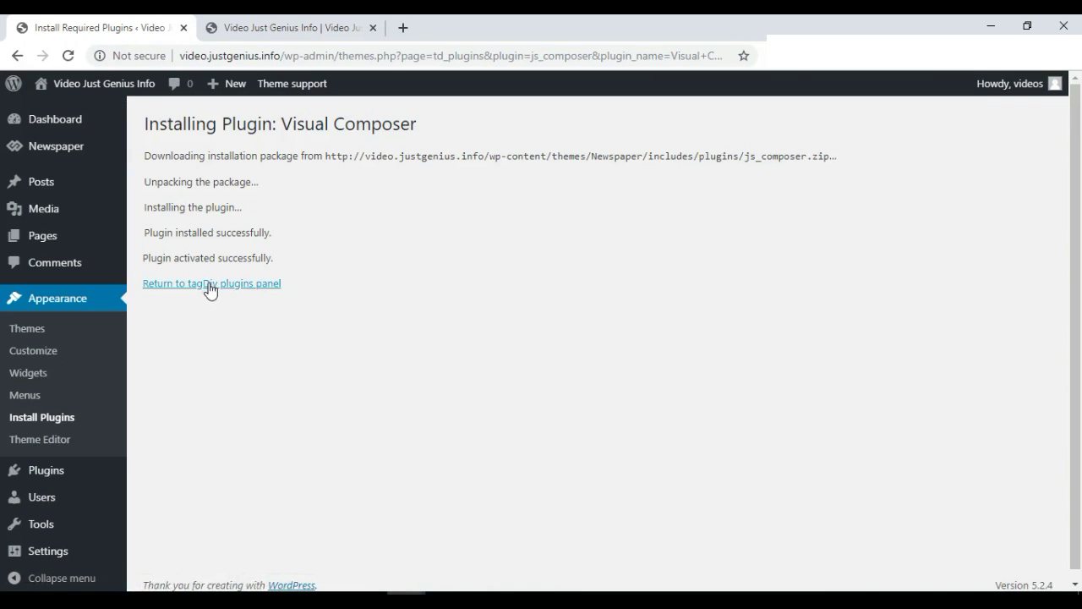
left_click(213, 284)
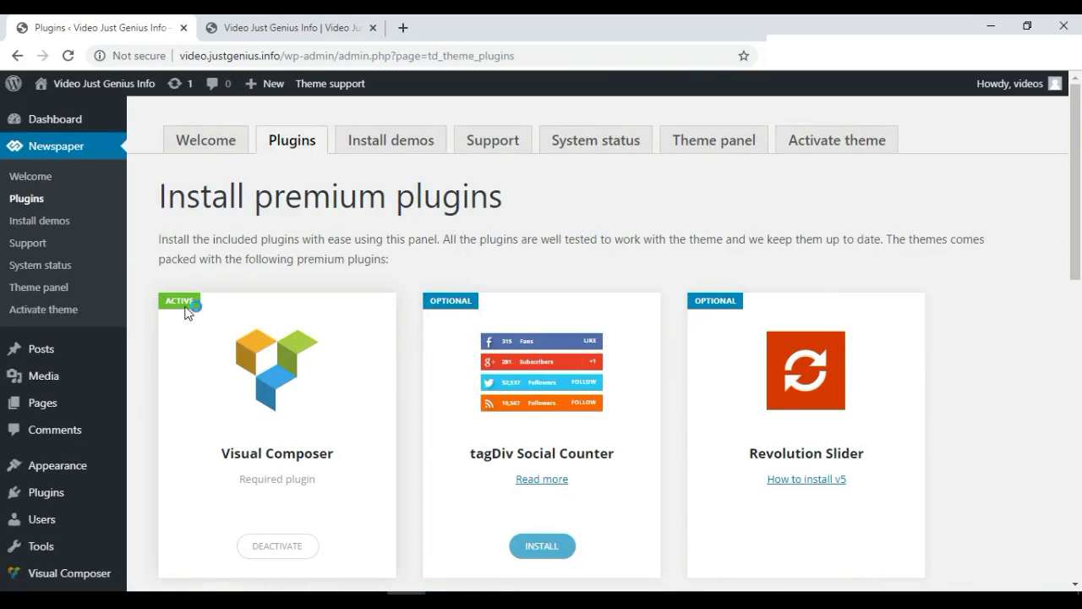
left_click(548, 555)
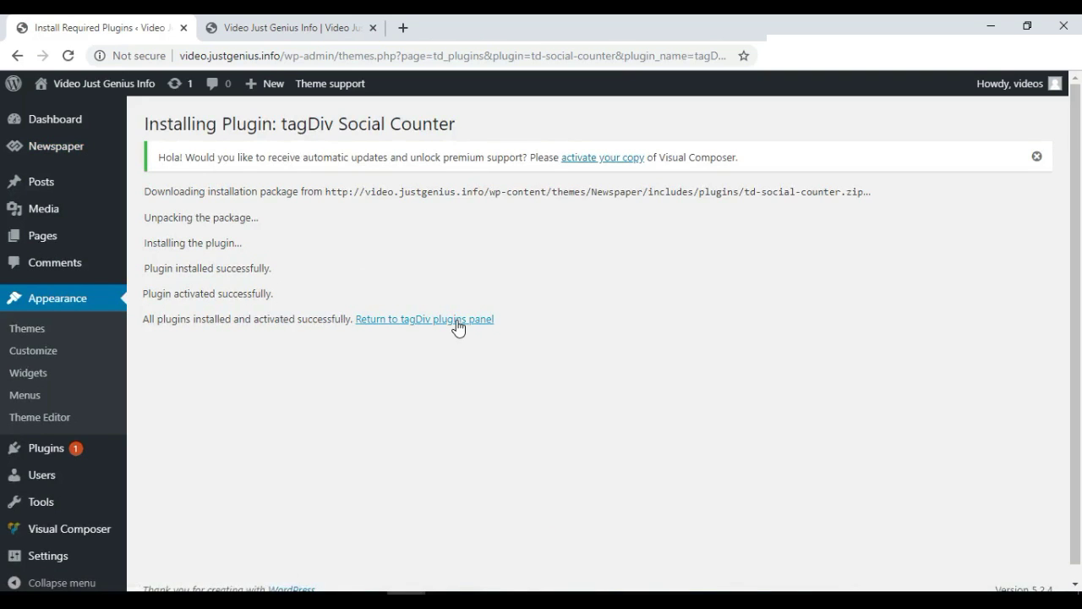
left_click(456, 322)
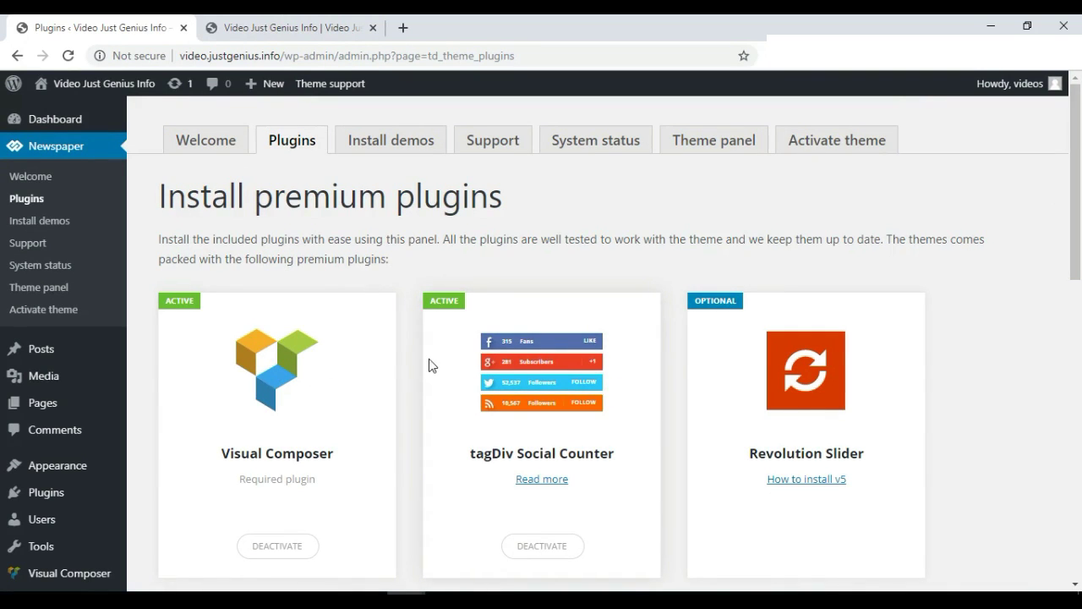
- Bulk-activate all plugins on the site, including Akismet Anti-Spam and Hello Dolly, and return to the installed plugins list
left_click(56, 500)
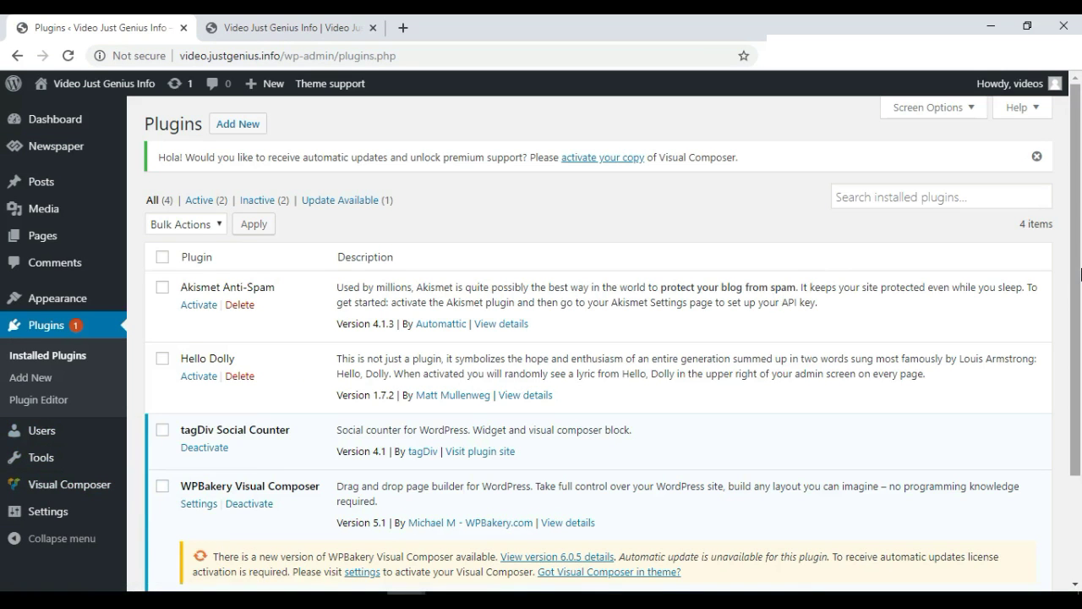
scroll(1080, 269, "down", 1)
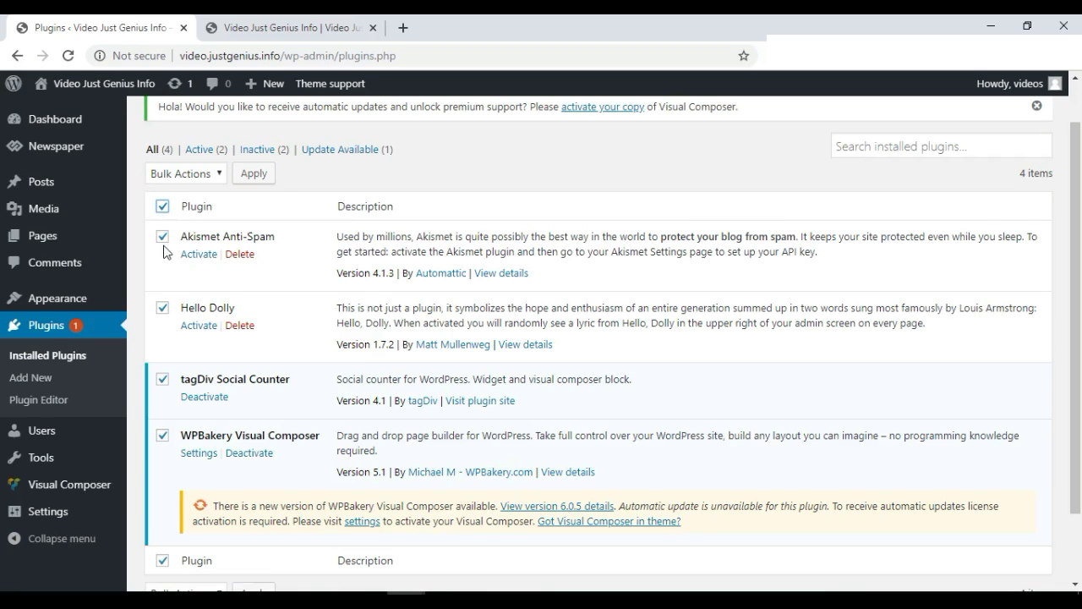
left_click(218, 174)
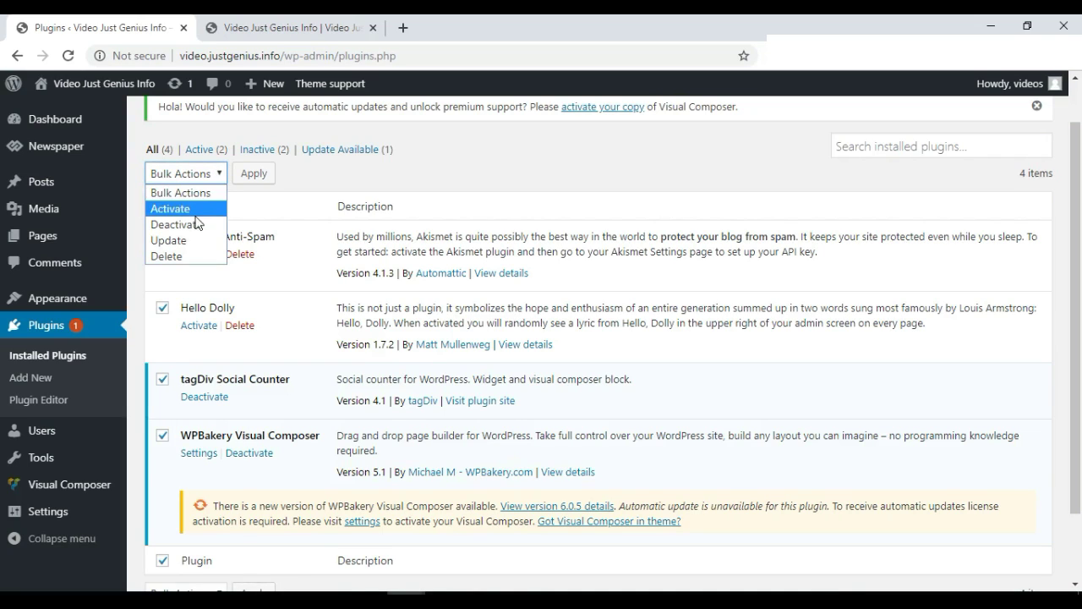
left_click(197, 209)
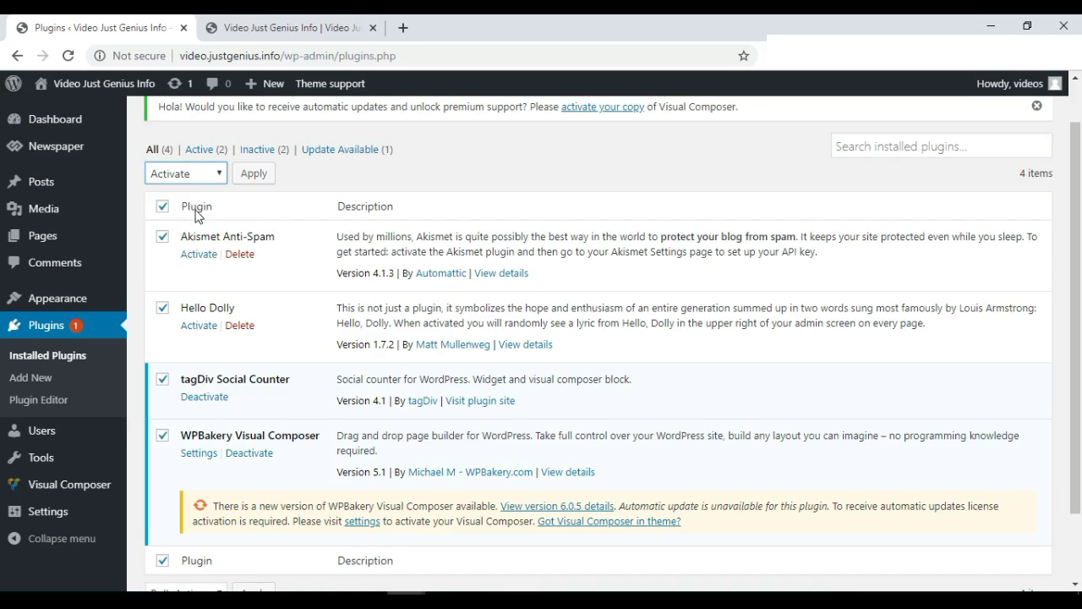
left_click(255, 175)
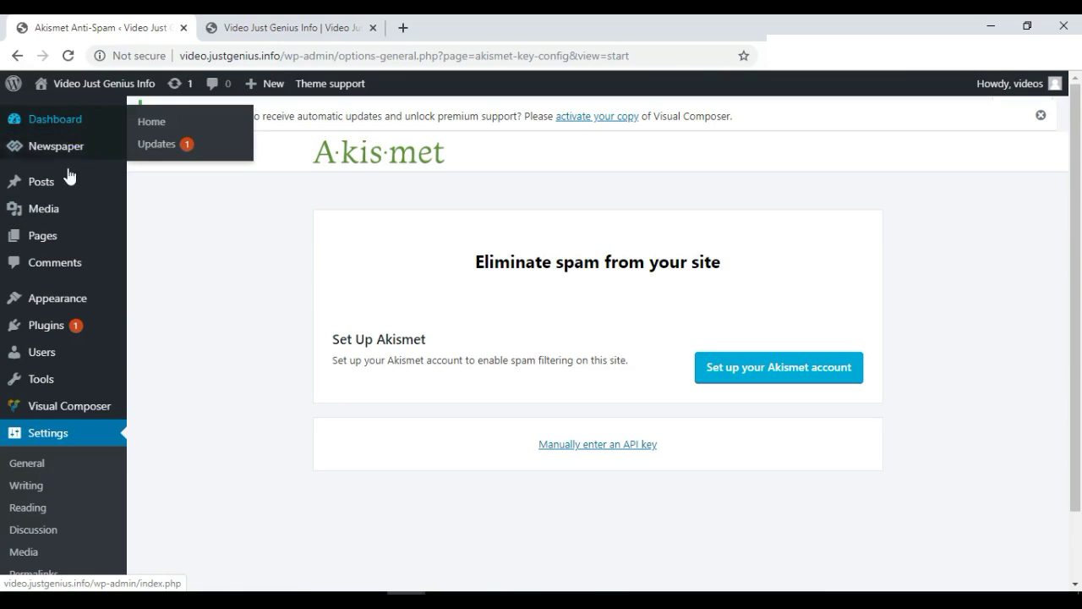
scroll(1081, 374, "down", 2)
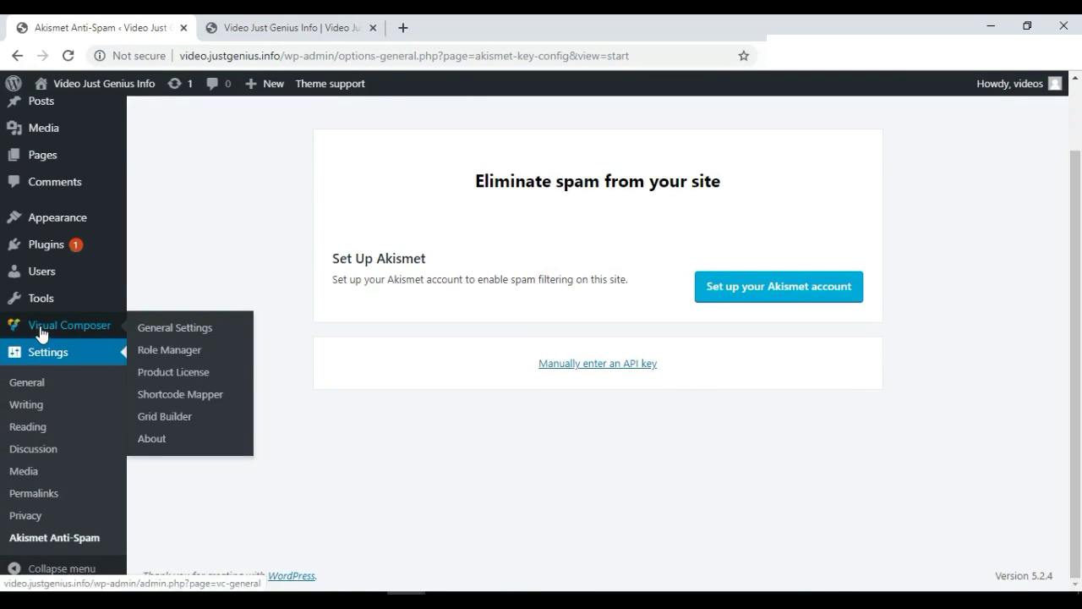
left_click(46, 250)
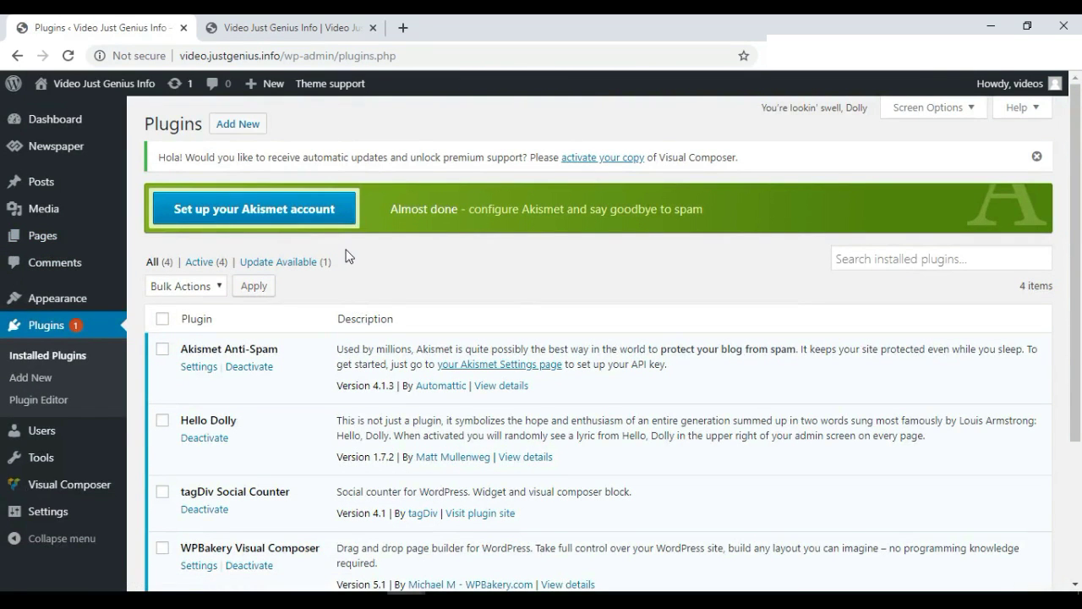
- Upload td-mobile-plugin from the plugins folder of Newspaper_[v7.7.1] as a new plugin, then install and activate it
left_click(241, 127)
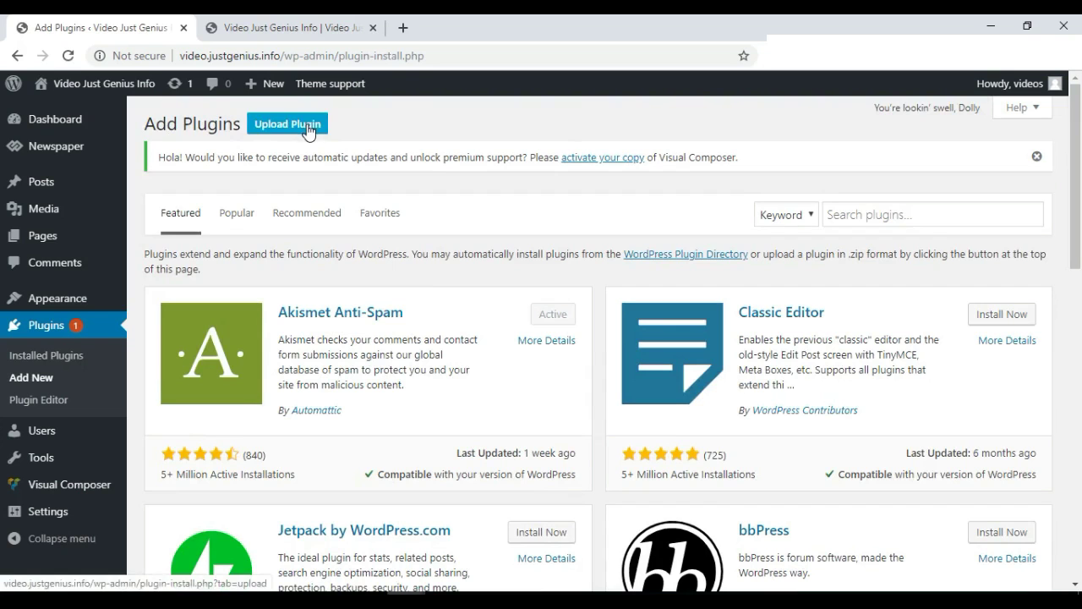
scroll(761, 220, "down", 2)
scroll(860, 195, "up", 2)
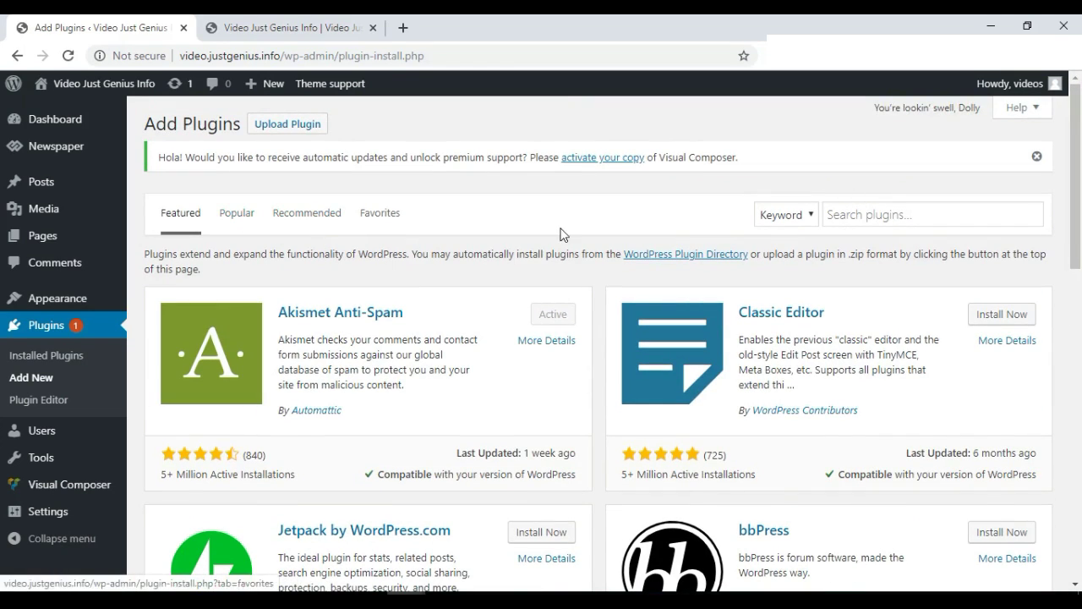
mouse_move(1080, 196)
left_mouse_down()
mouse_move(1081, 474)
mouse_move(1081, 212)
left_mouse_up()
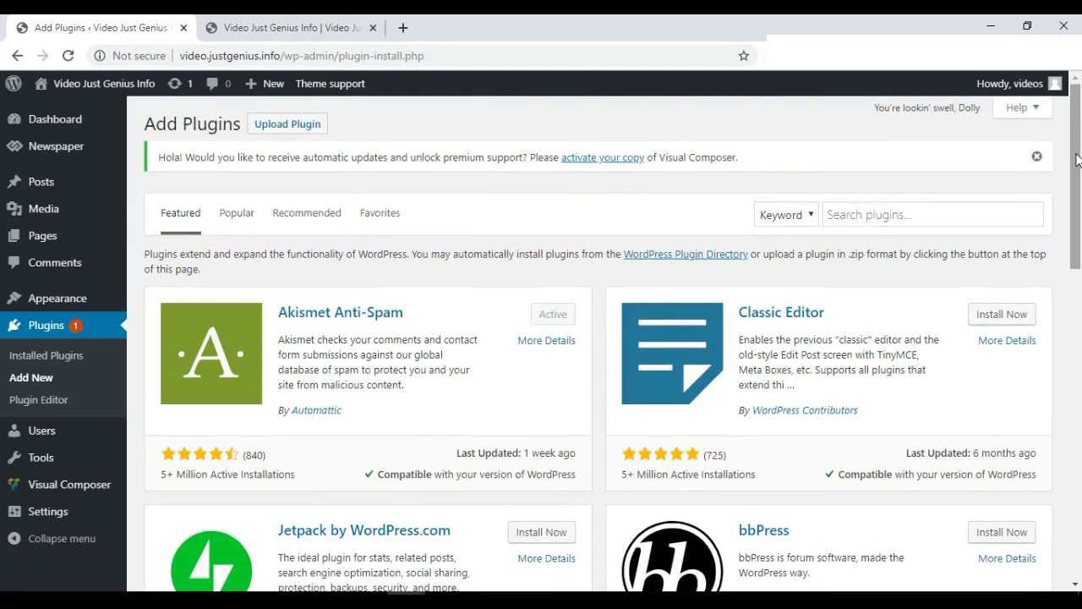
left_click(292, 127)
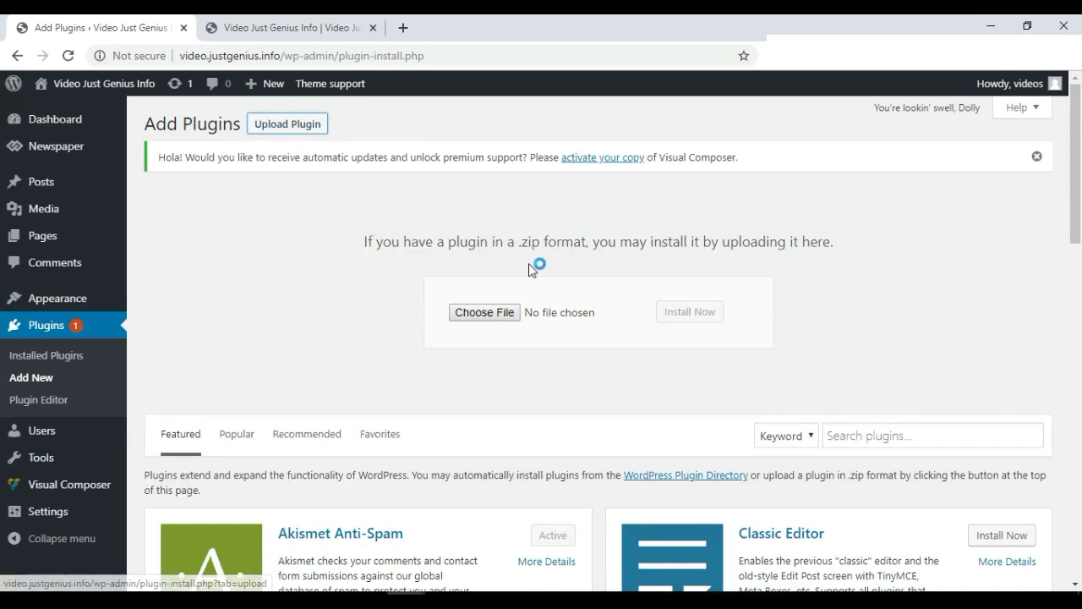
left_click(488, 313)
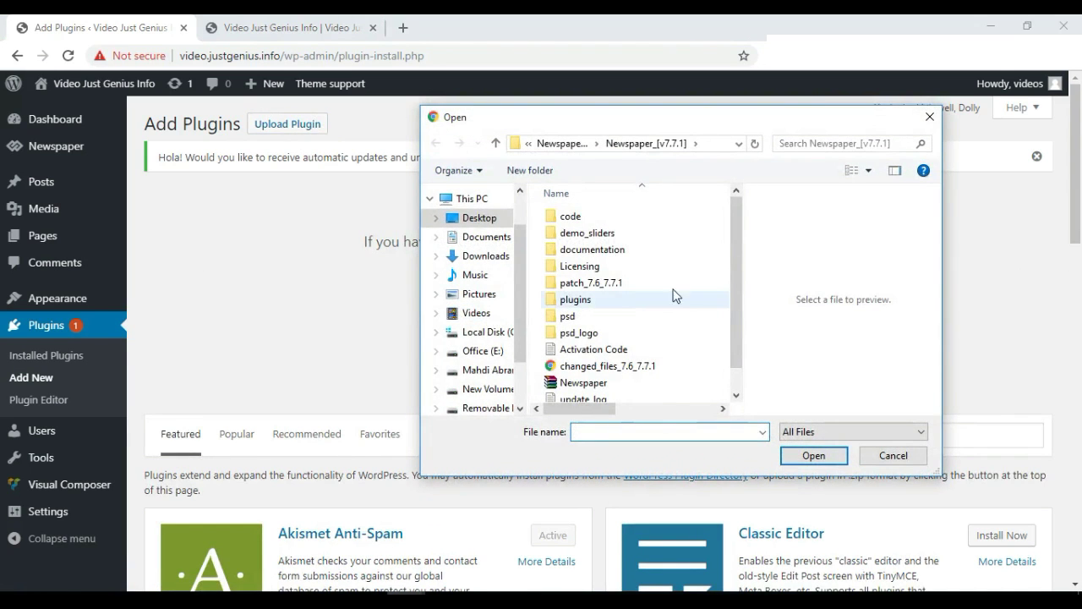
double_click(605, 301)
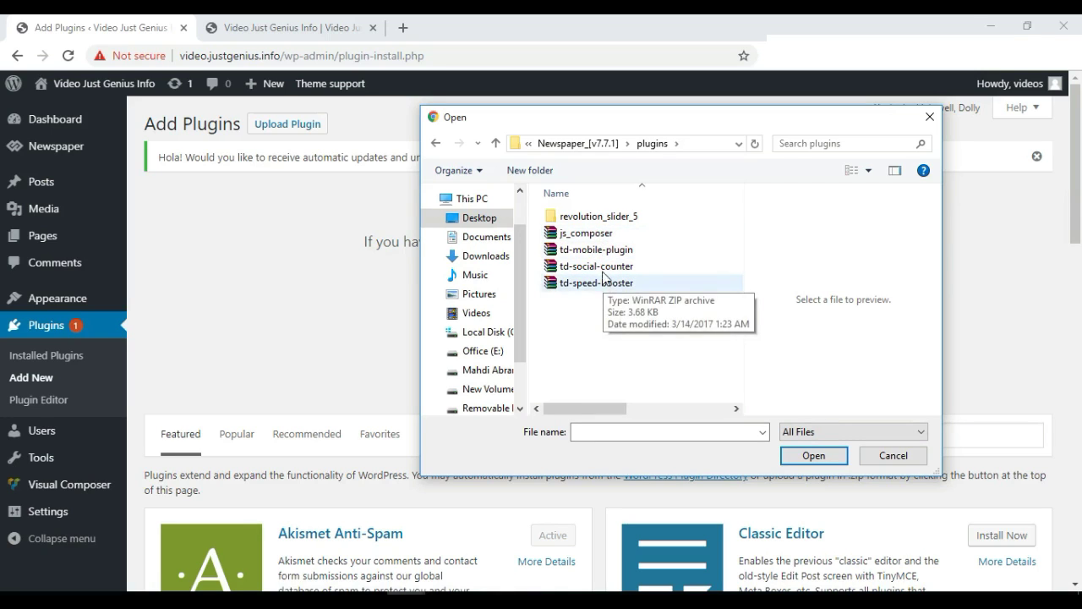
left_click(605, 251)
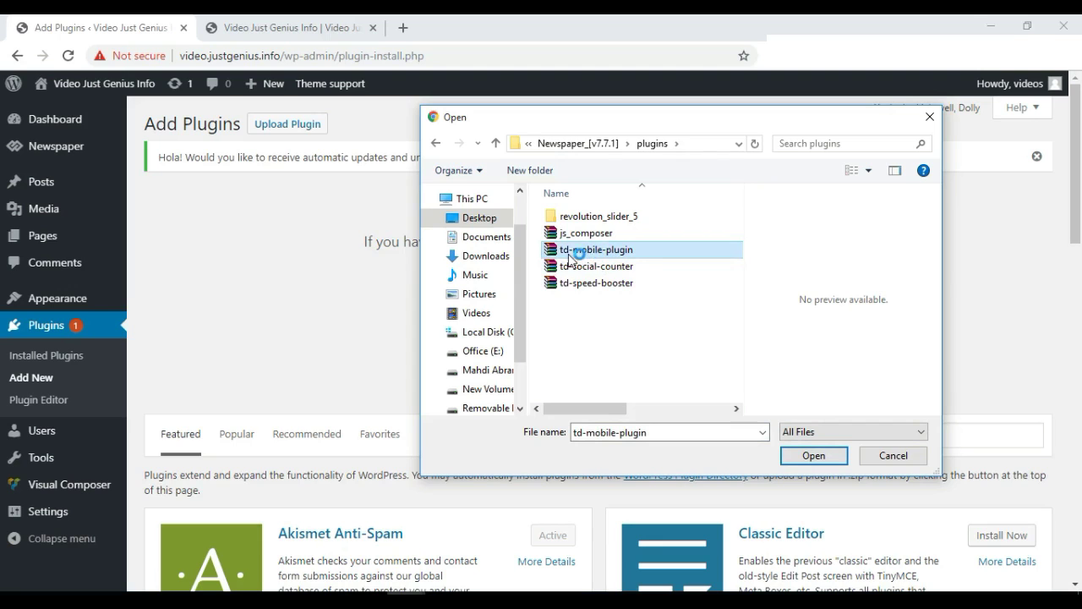
left_click(817, 457)
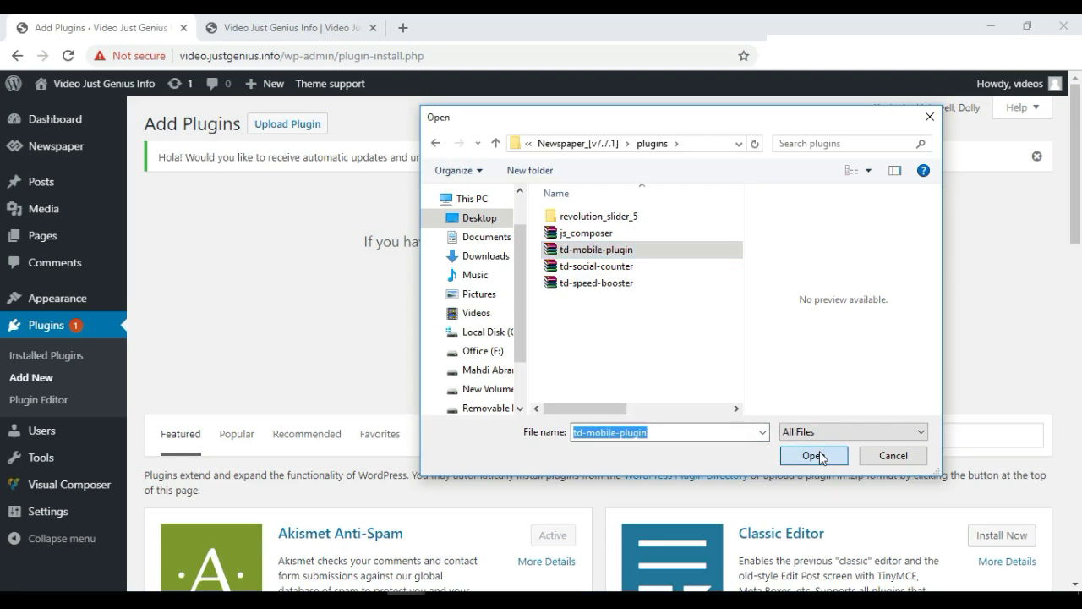
left_click(687, 313)
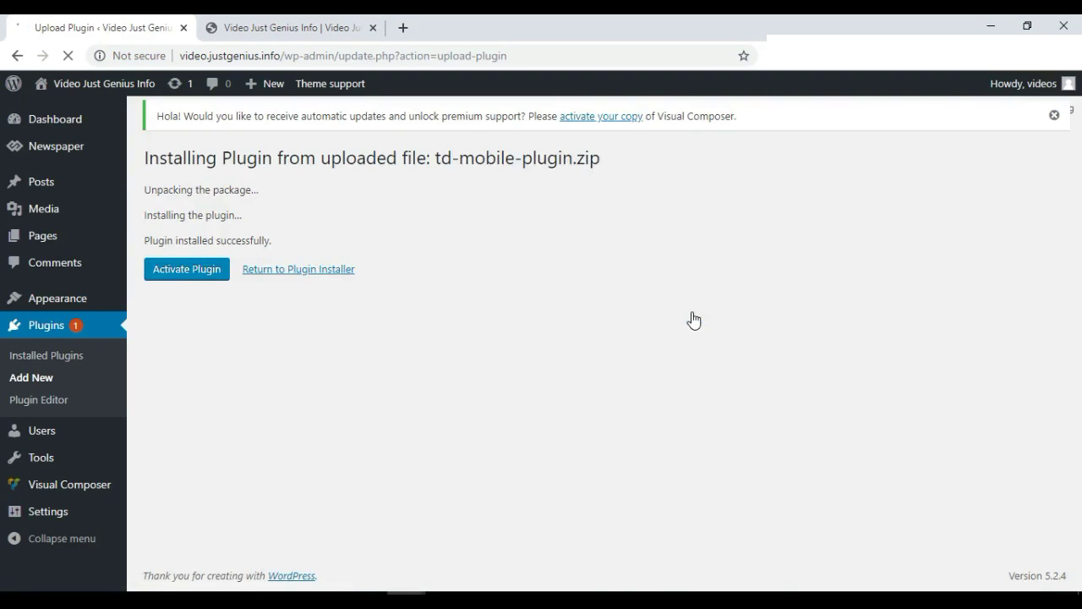
left_click(173, 274)
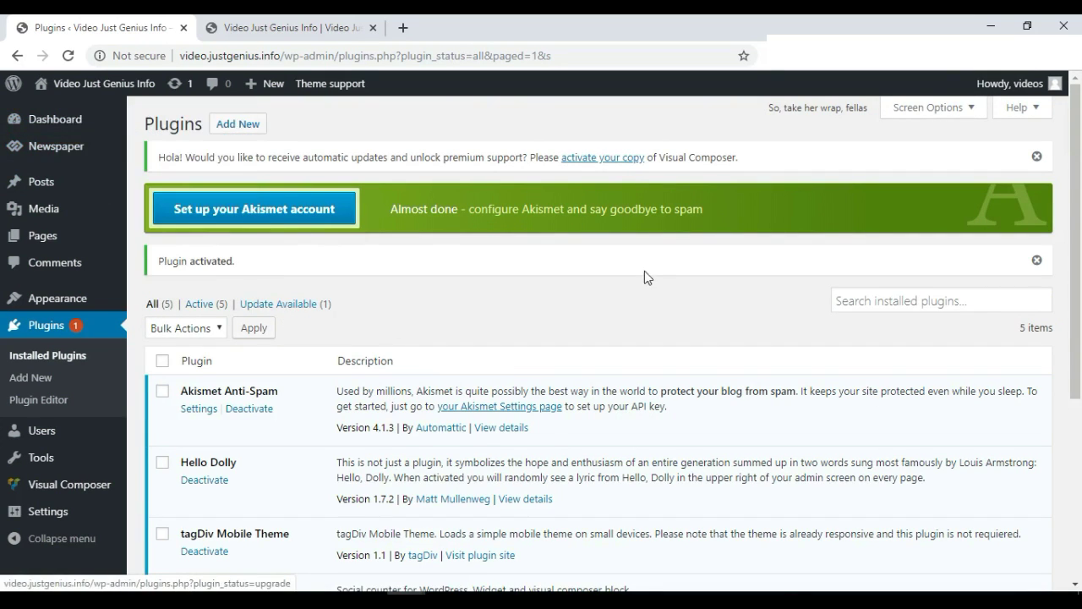
- Install the full Video News demo of the Newspaper theme with its sample content included
mouse_move(60, 152)
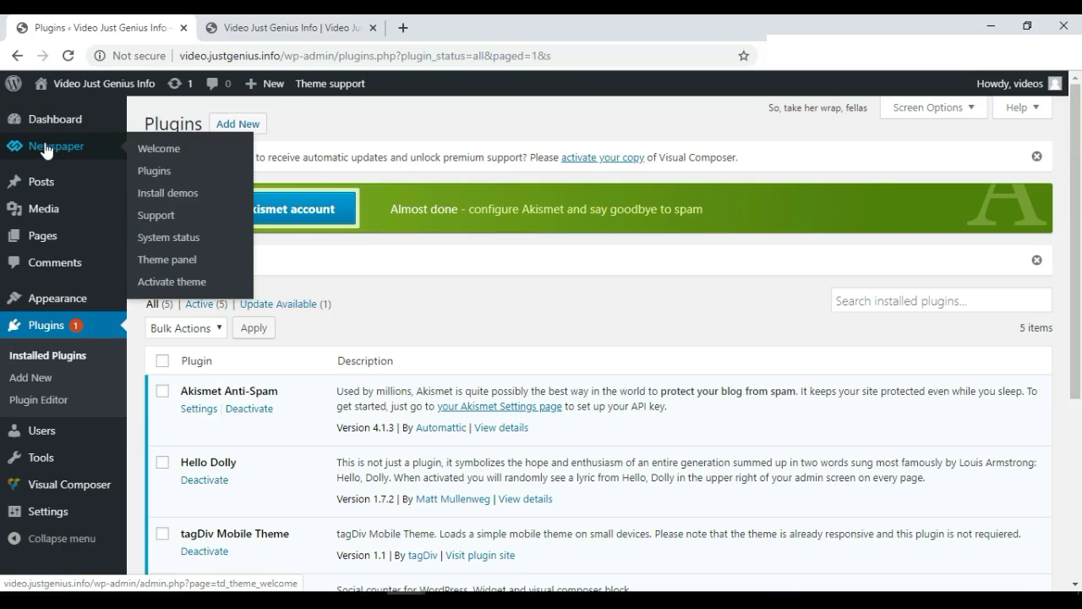
left_click(47, 150)
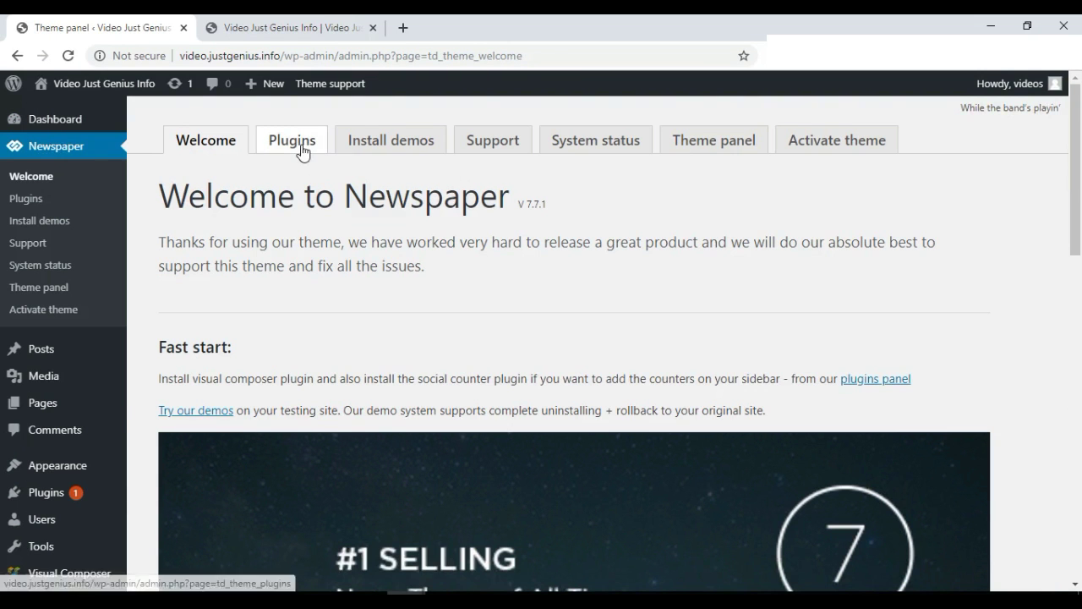
left_click(395, 147)
left_click_drag(1081, 193, 1080, 252)
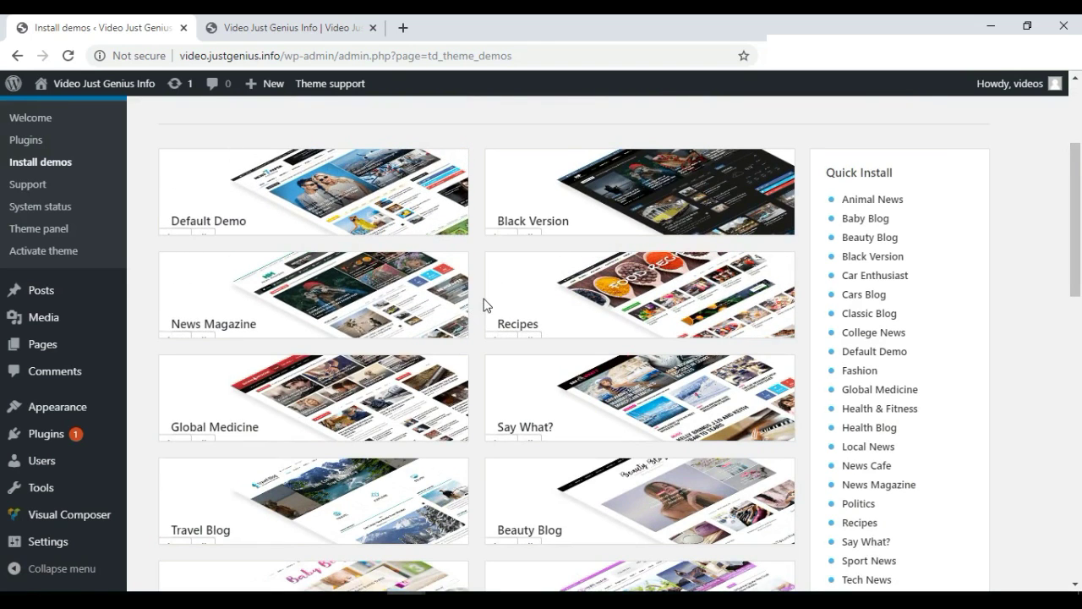
left_click_drag(1081, 251, 1081, 541)
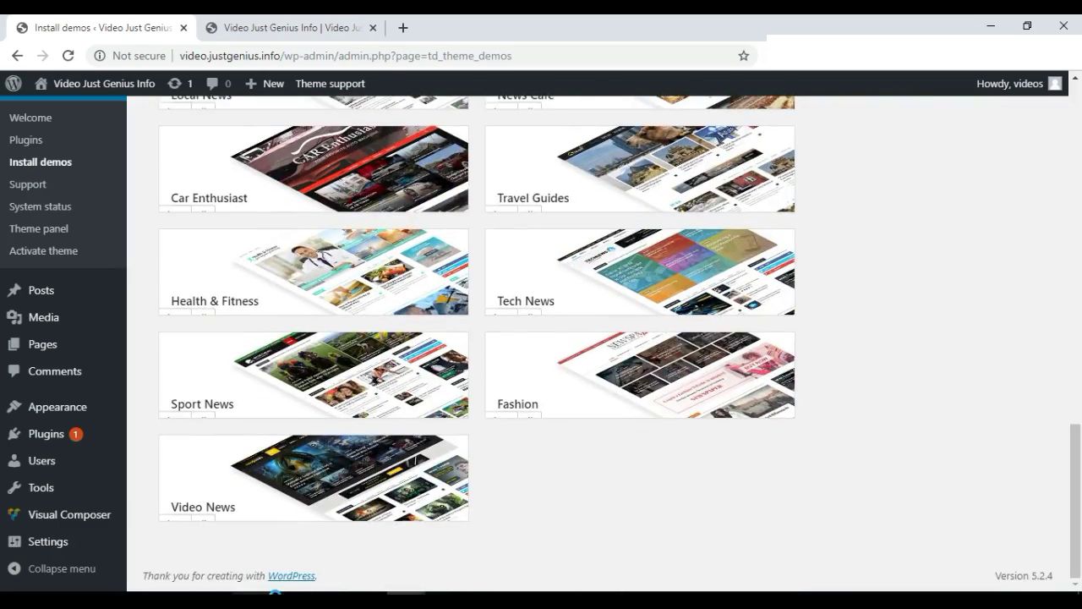
mouse_move(232, 488)
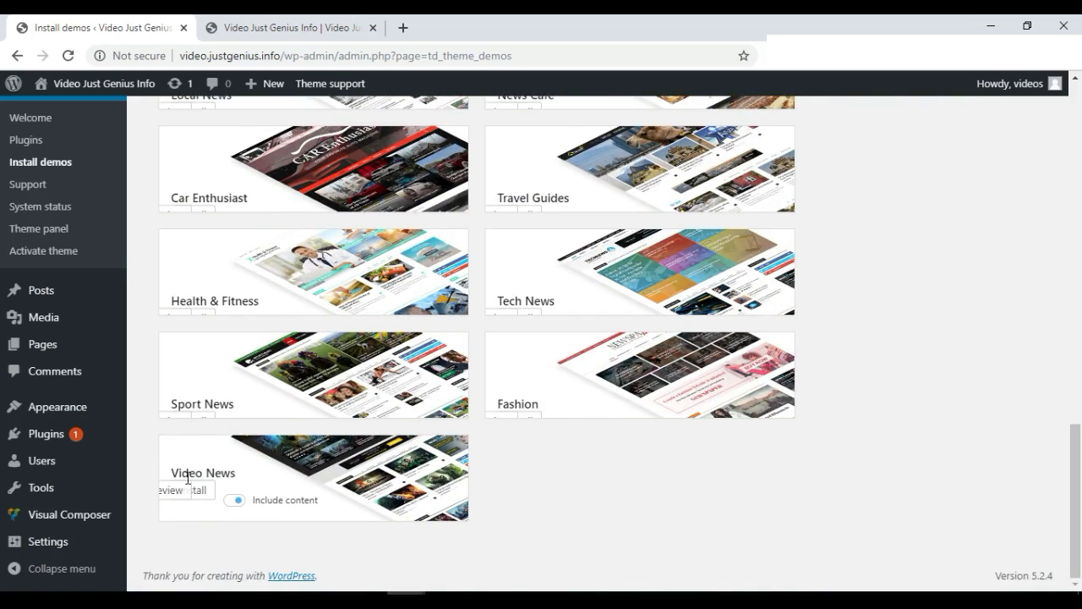
left_click(200, 490)
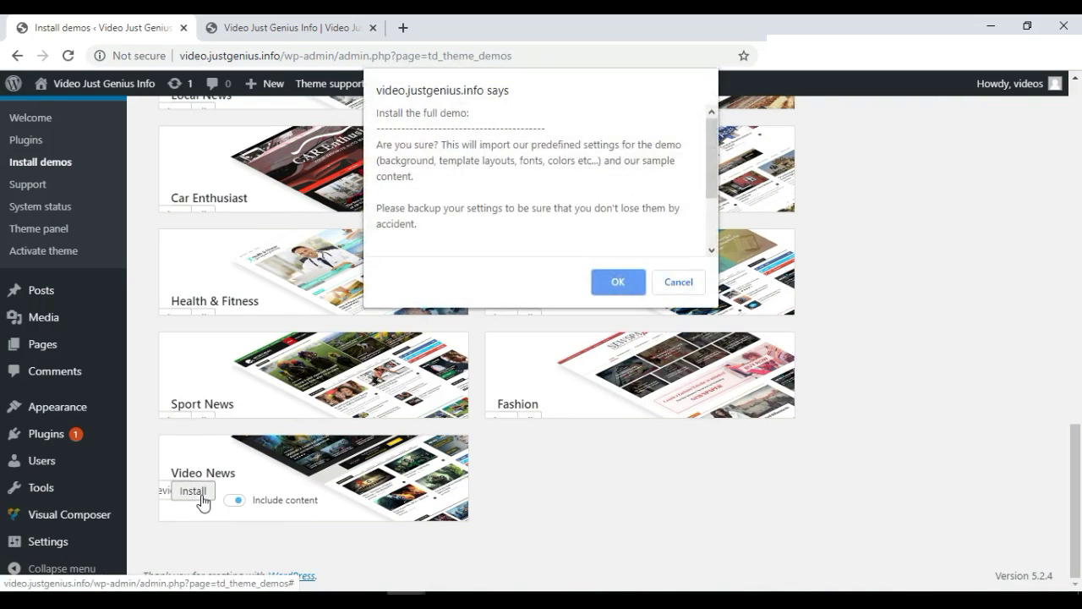
left_click(618, 282)
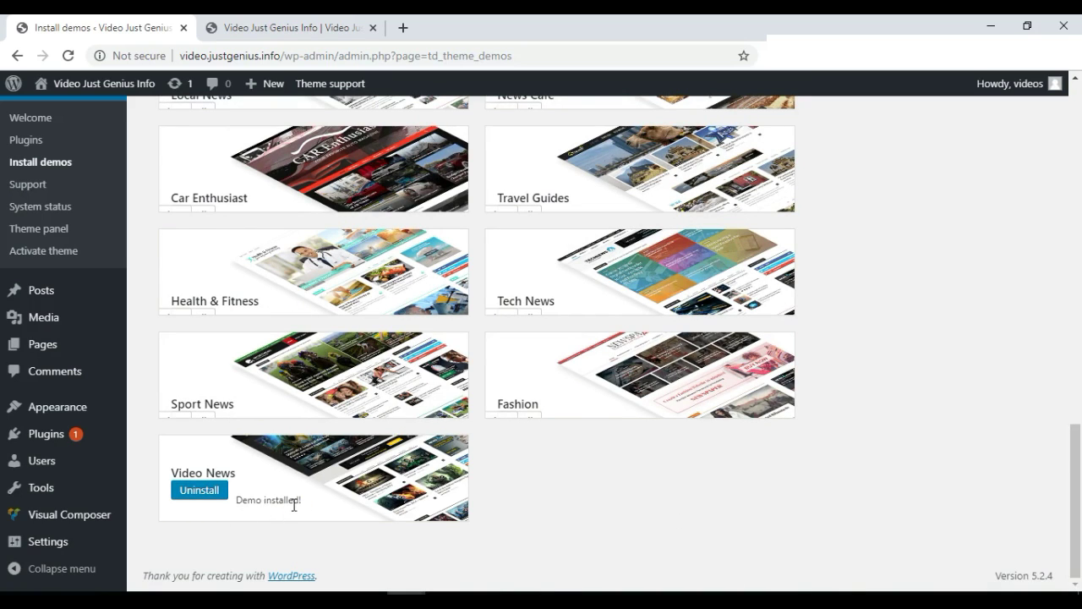
- Reload the live site's front page and examine its layout with the Video News demo
left_click(300, 25)
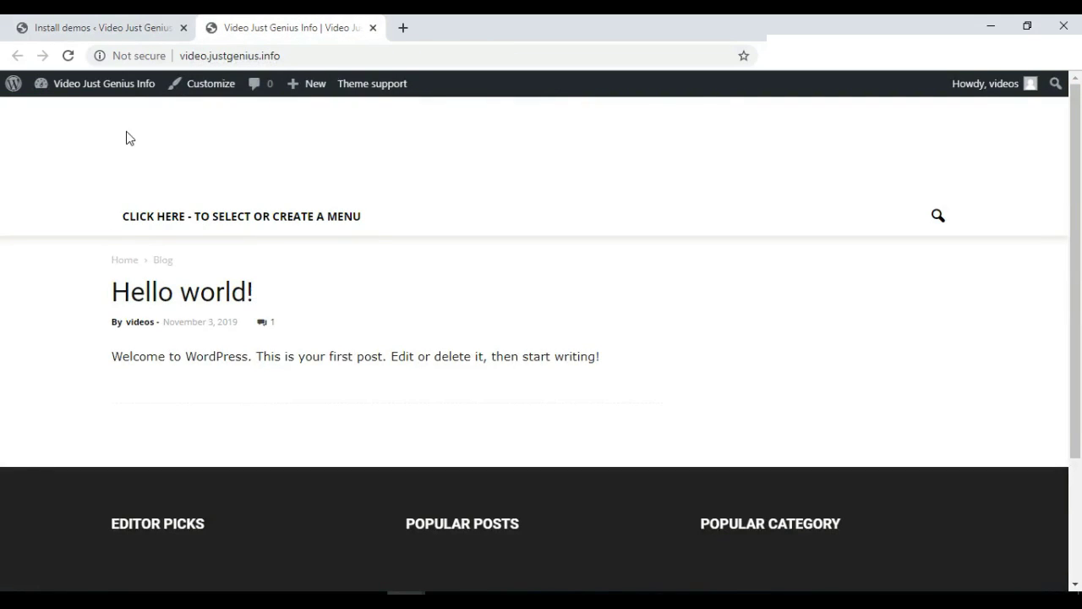
left_click(68, 55)
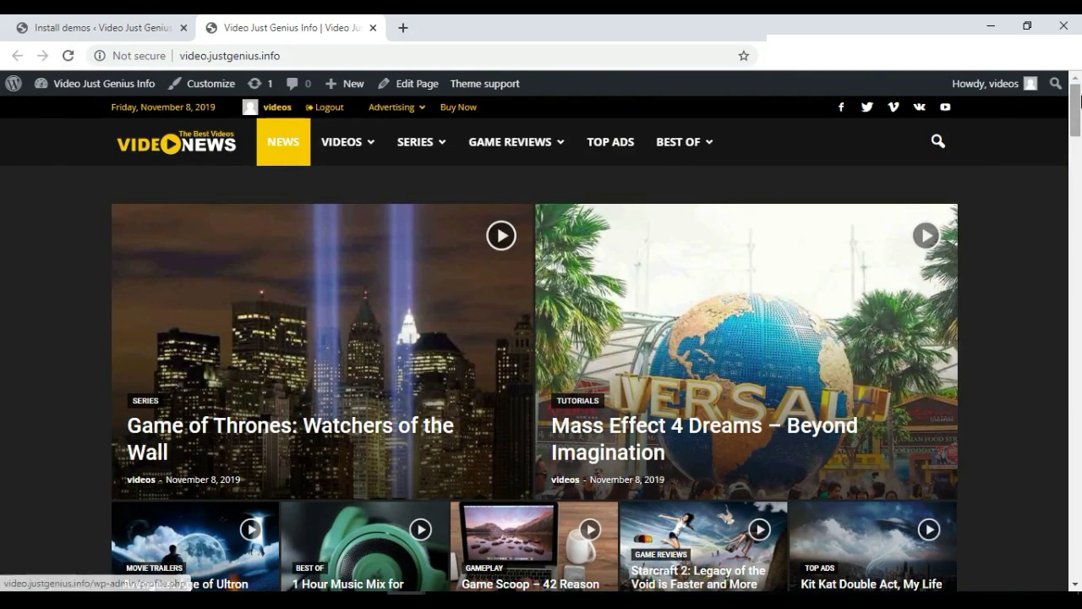
mouse_move(1076, 127)
left_mouse_down()
mouse_move(1076, 181)
mouse_move(1076, 127)
left_mouse_up()
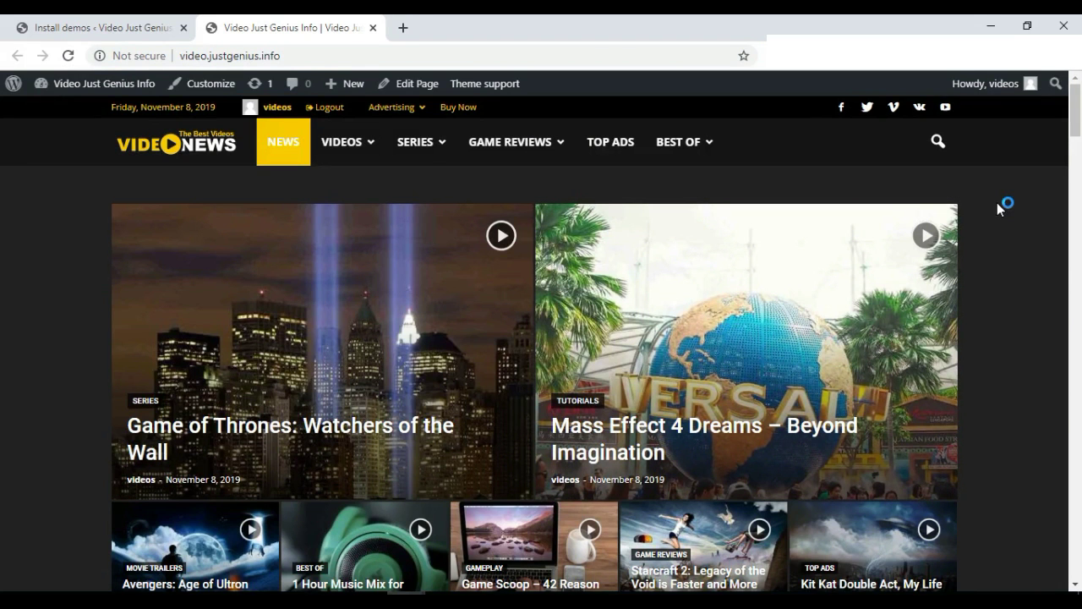
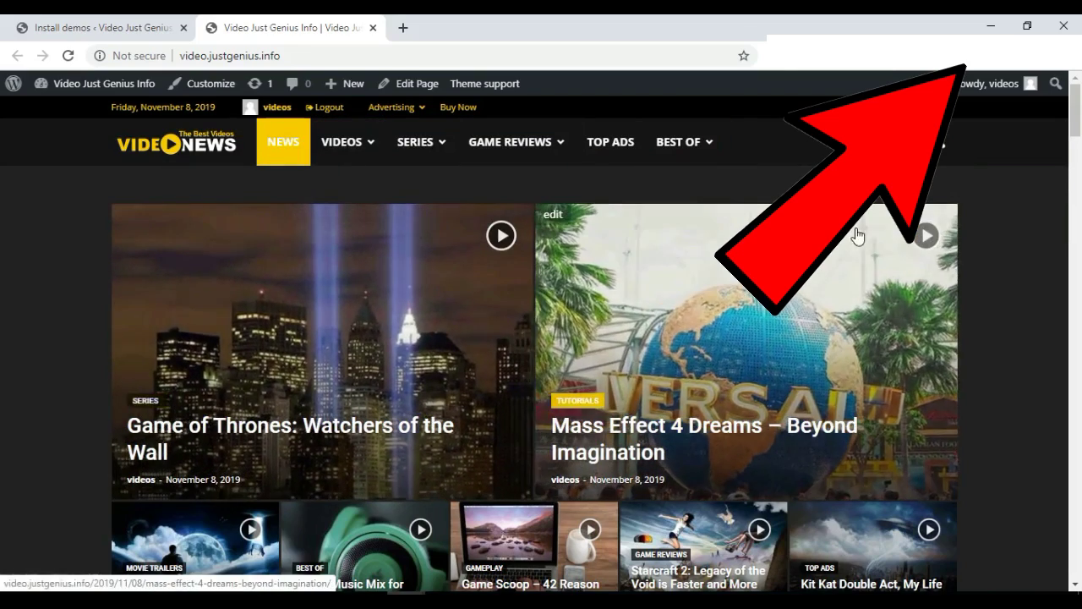
scroll(761, 379, "down", 15)
scroll(846, 253, "up", 15)
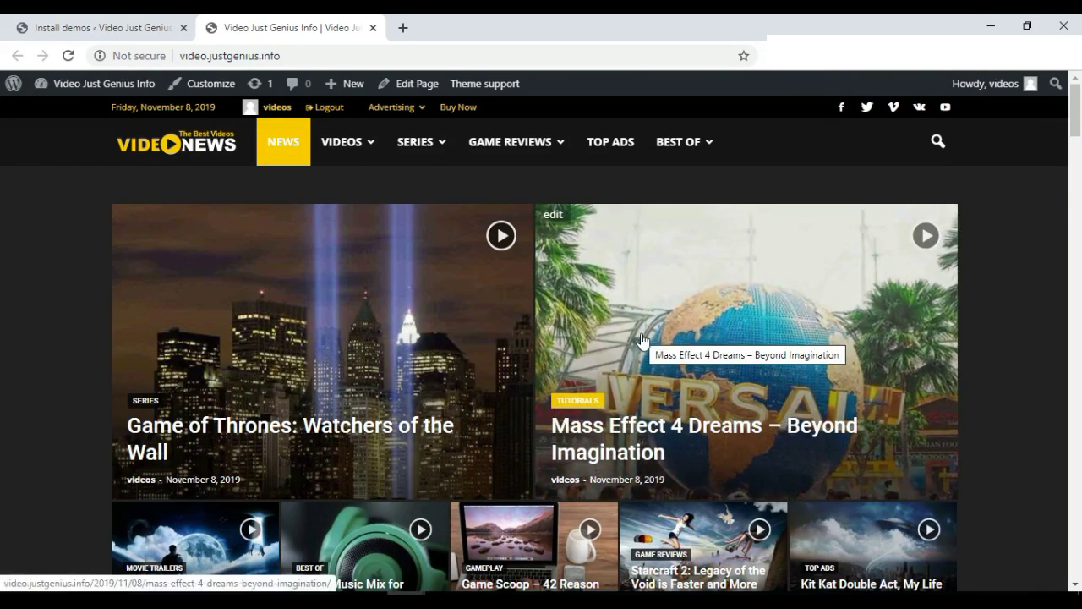
- Return to the WordPress admin, open the Newspaper theme panel and look through its header options and settings categories
key("ctrl+1")
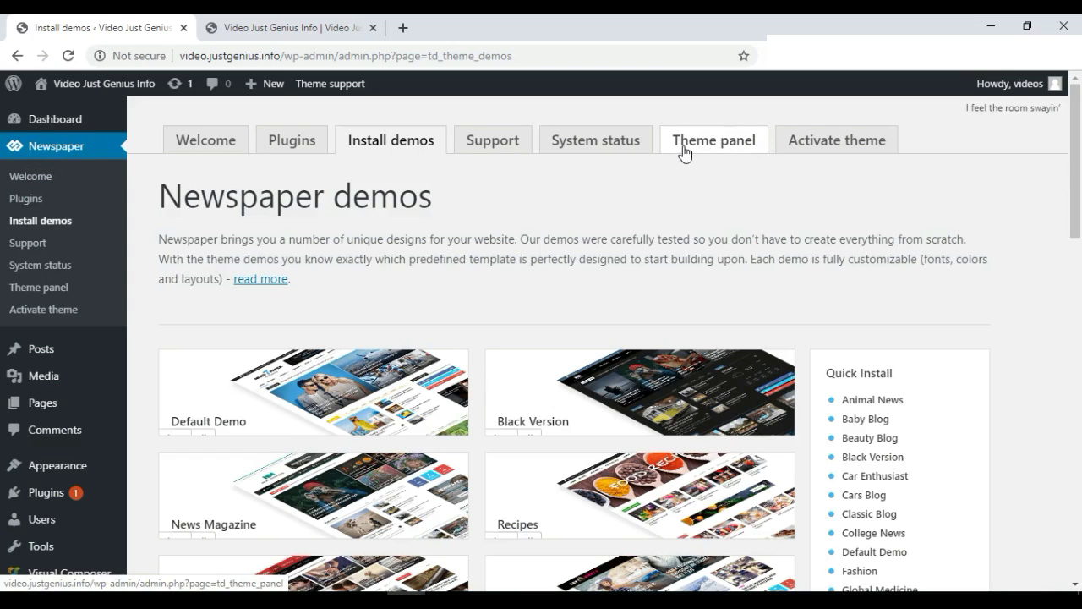
left_click(732, 146)
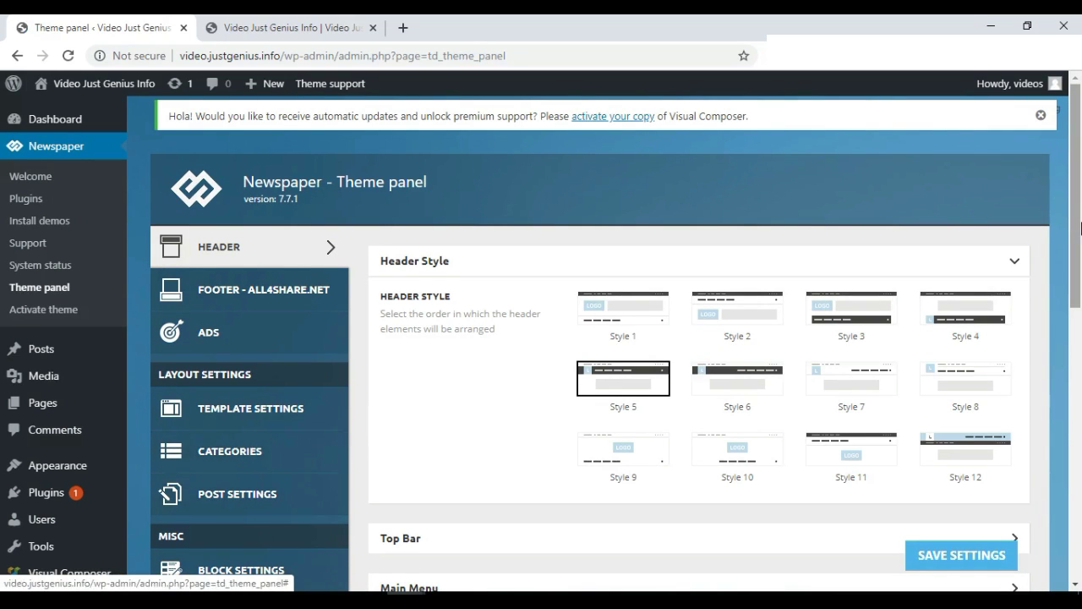
scroll(1081, 229, "down", 4)
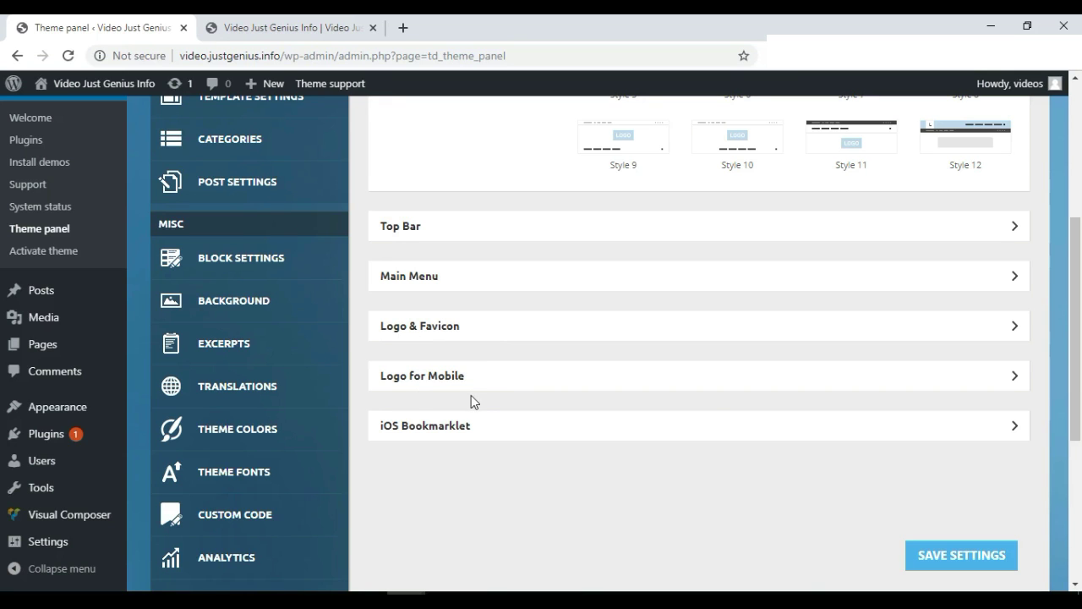
scroll(1075, 313, "up", 4)
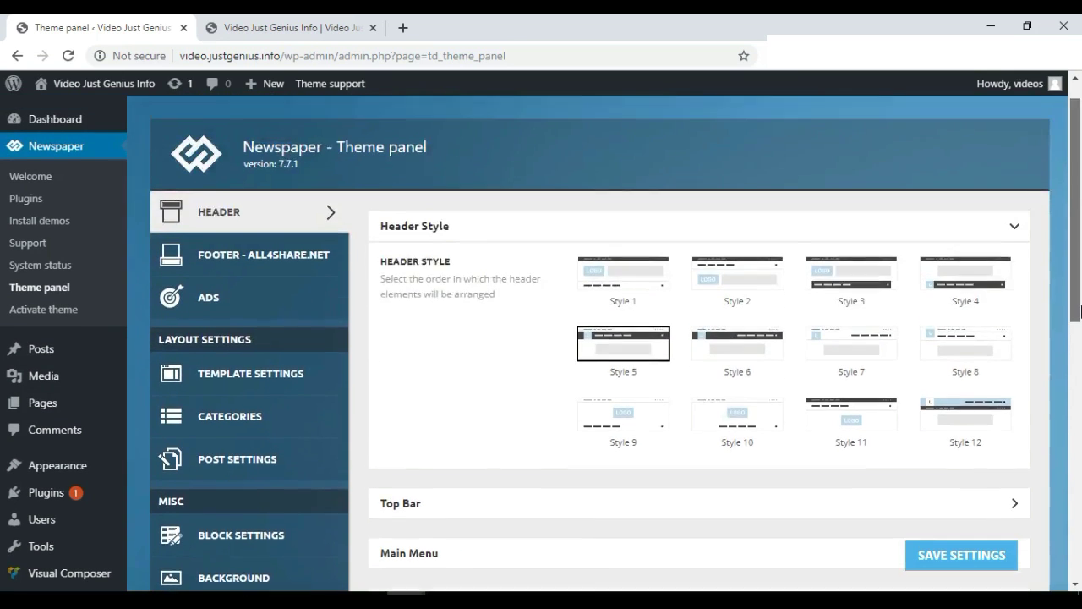
scroll(1076, 312, "up", 1)
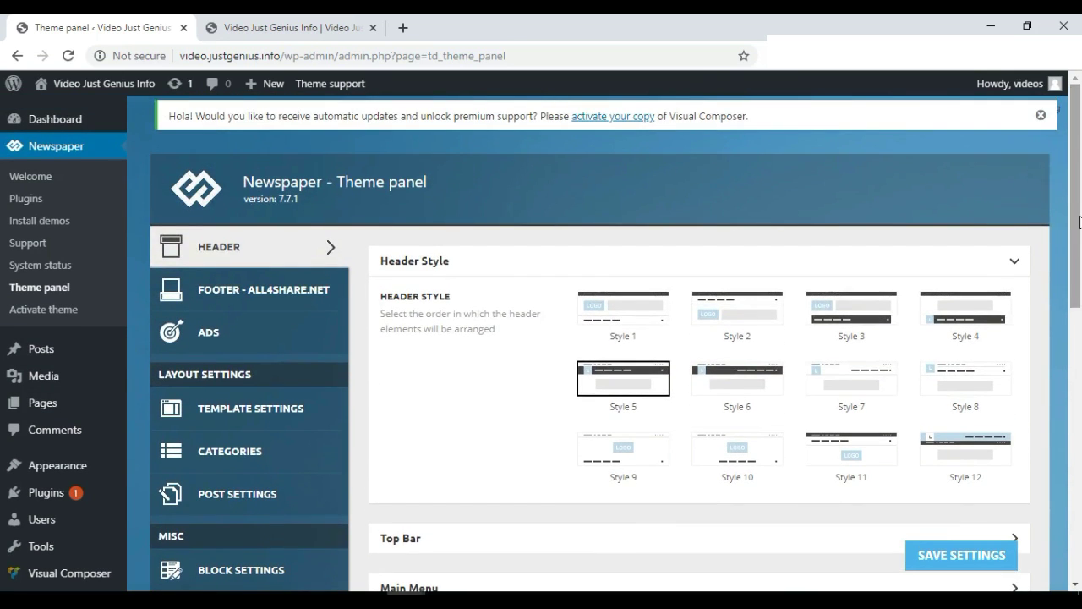